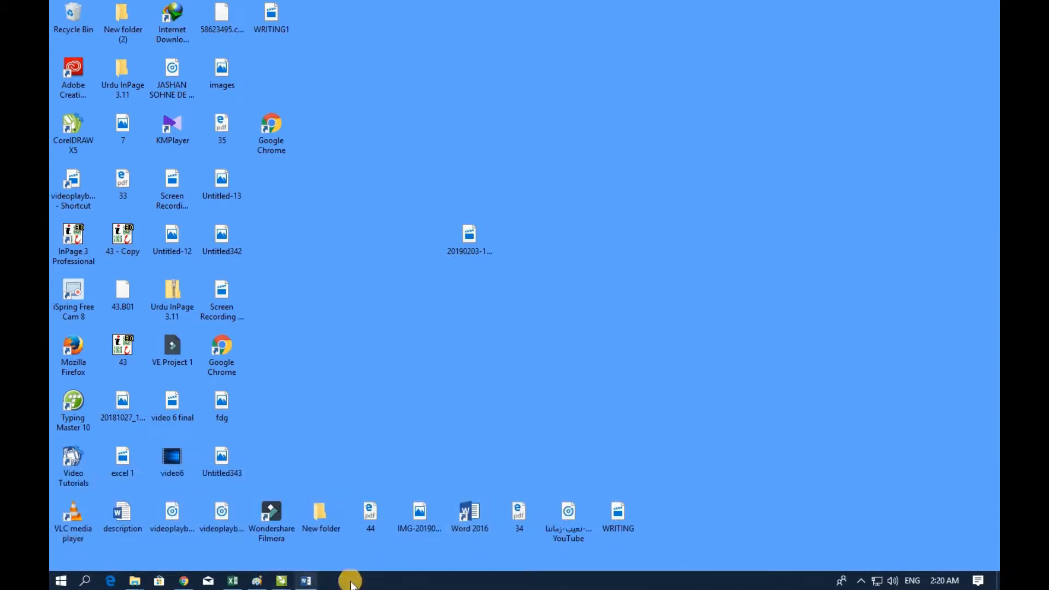
Step: Switch to Word, maximize its window, and close Document Recovery with the recovered files removed
click(304, 582)
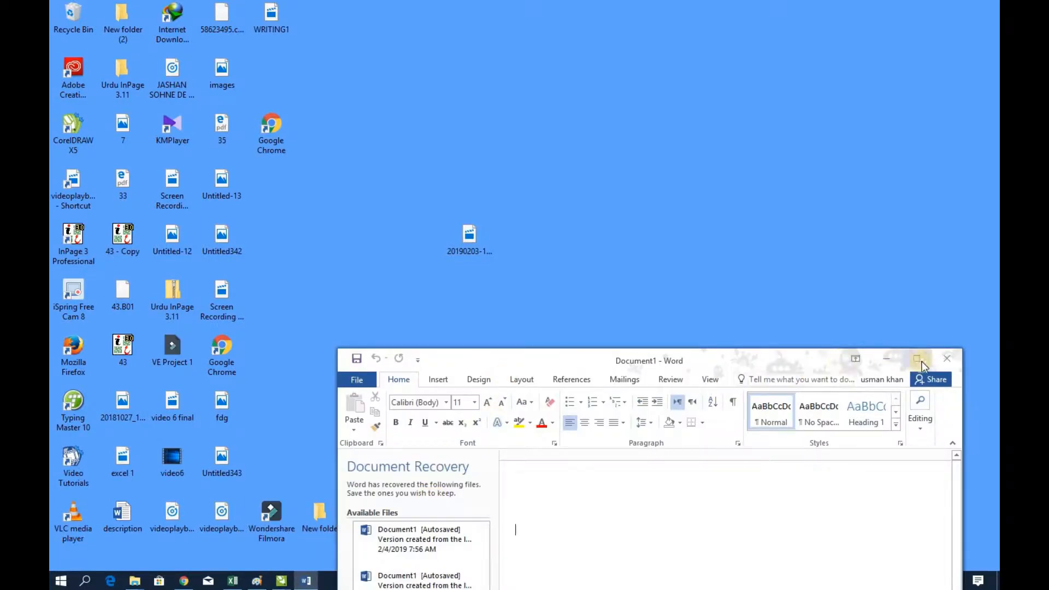
click(919, 362)
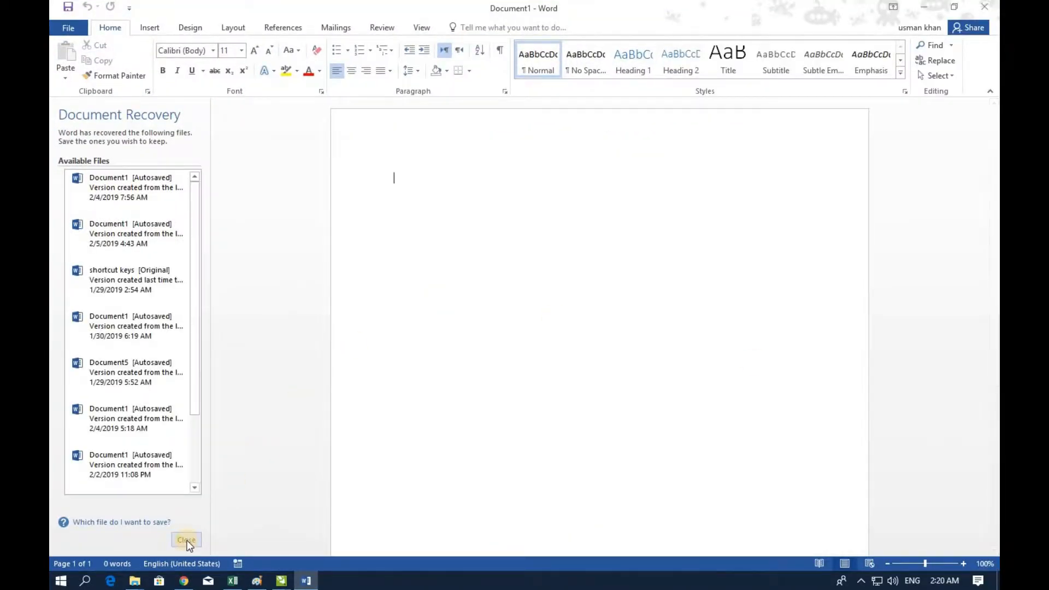
click(186, 541)
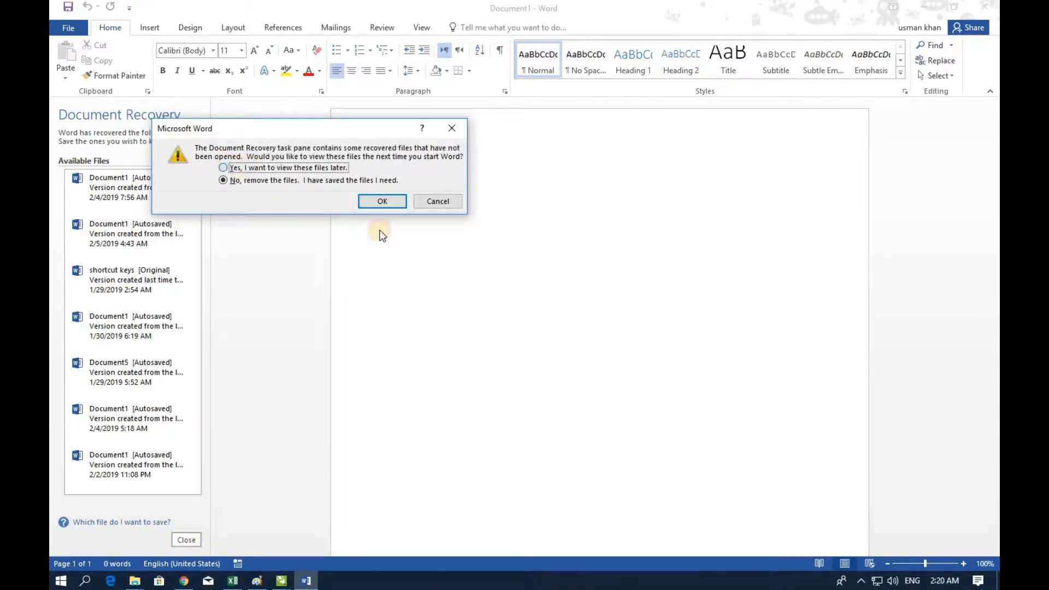
click(395, 202)
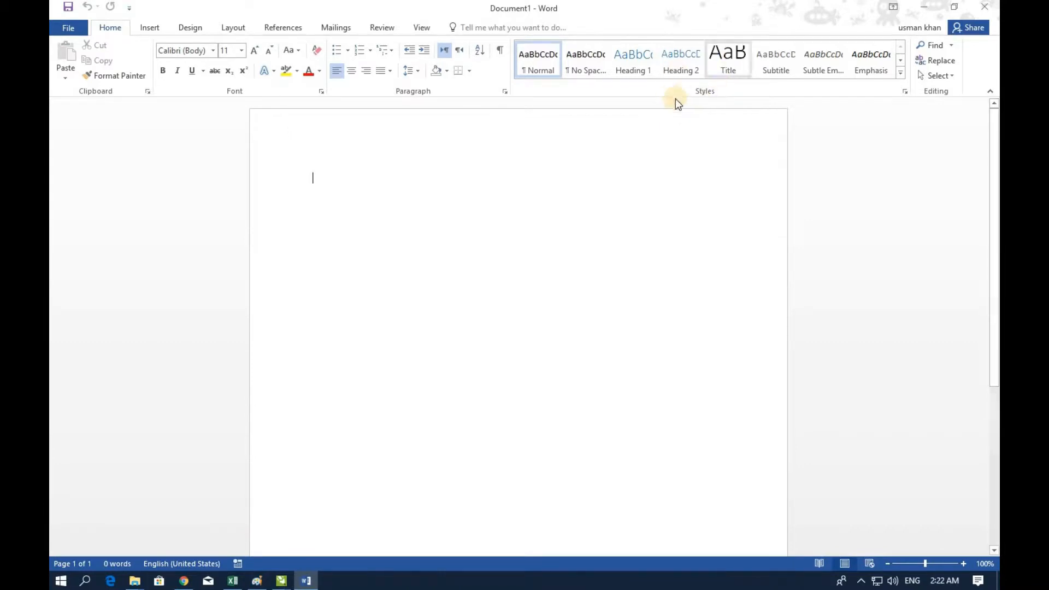
Step: Show the full list of styles and enter "khushab" as the first line in the Heading 1 style
click(905, 92)
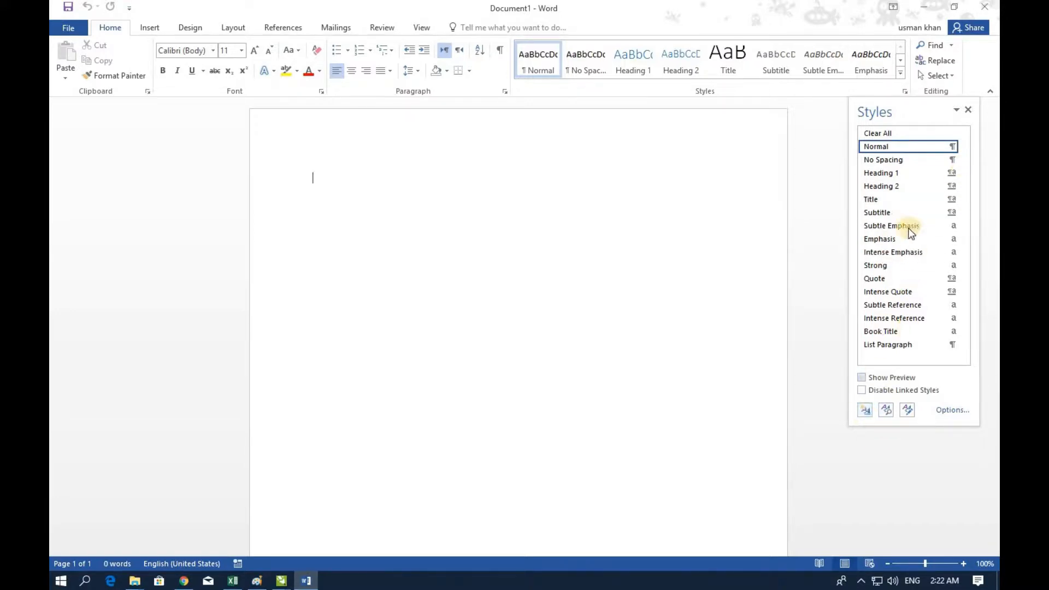
click(884, 172)
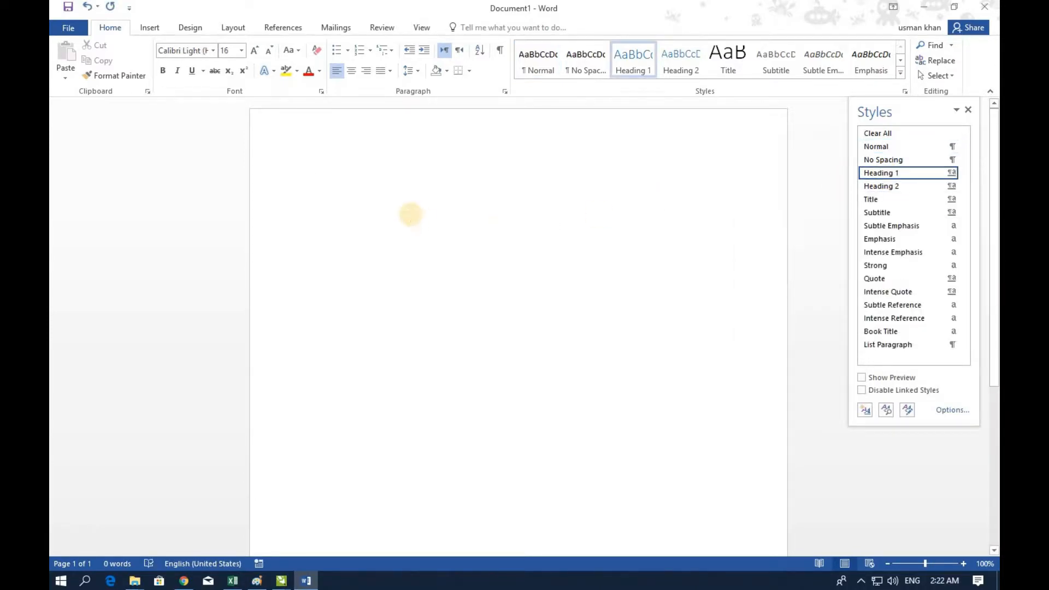
text(khush)
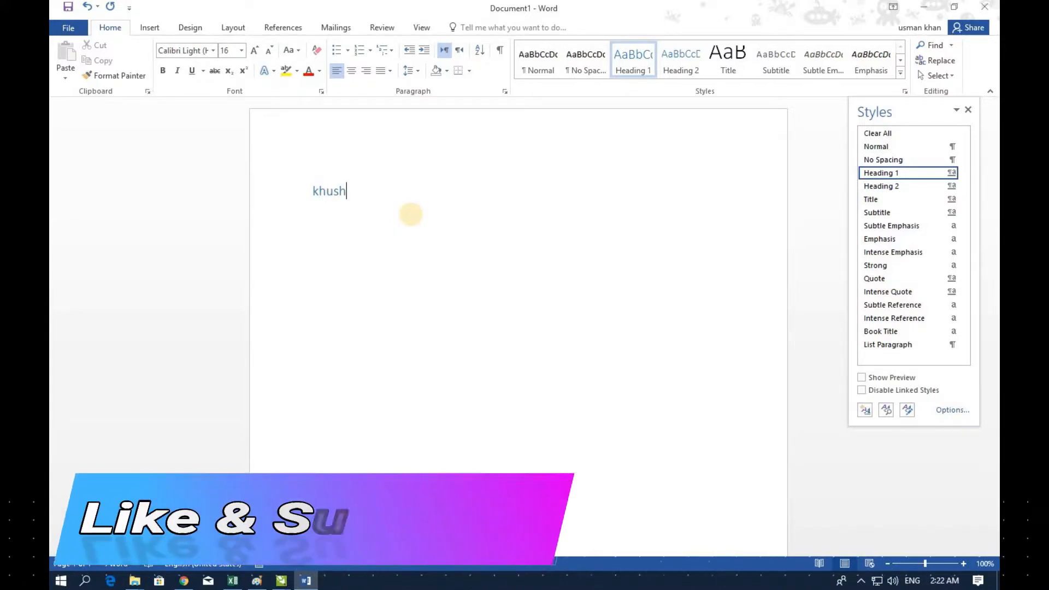
text(ab)
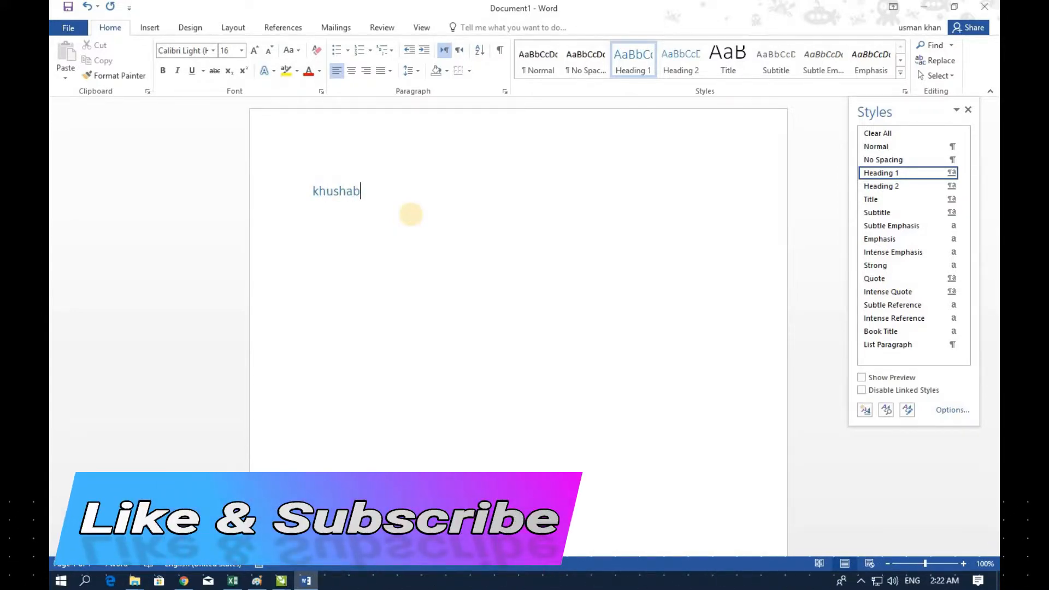
key(Return)
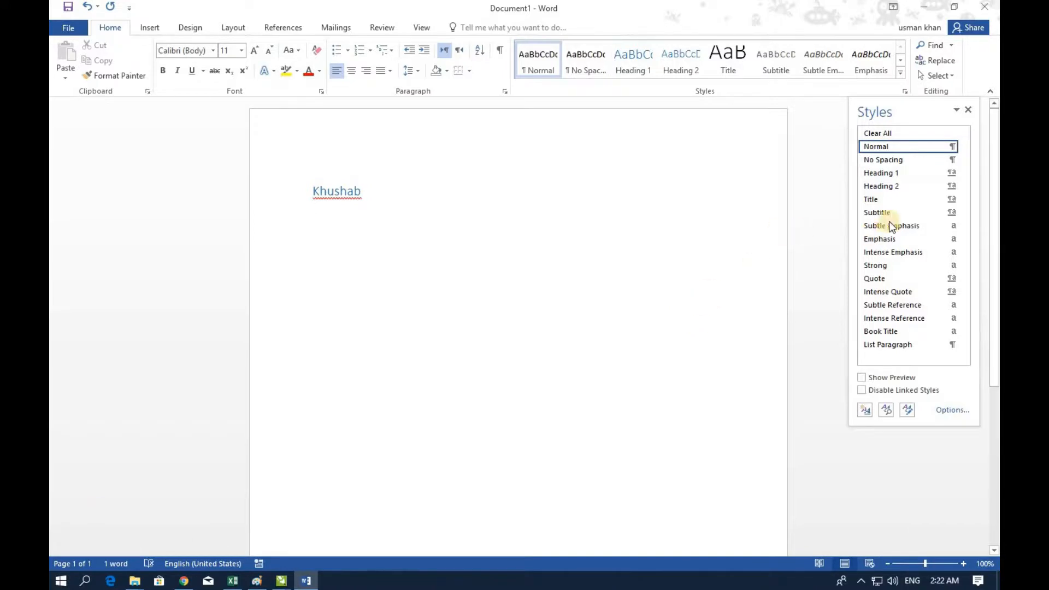
Step: Enter "Khushab" as the second line in Heading 2, change that line to Heading 3, and start a new line
click(886, 185)
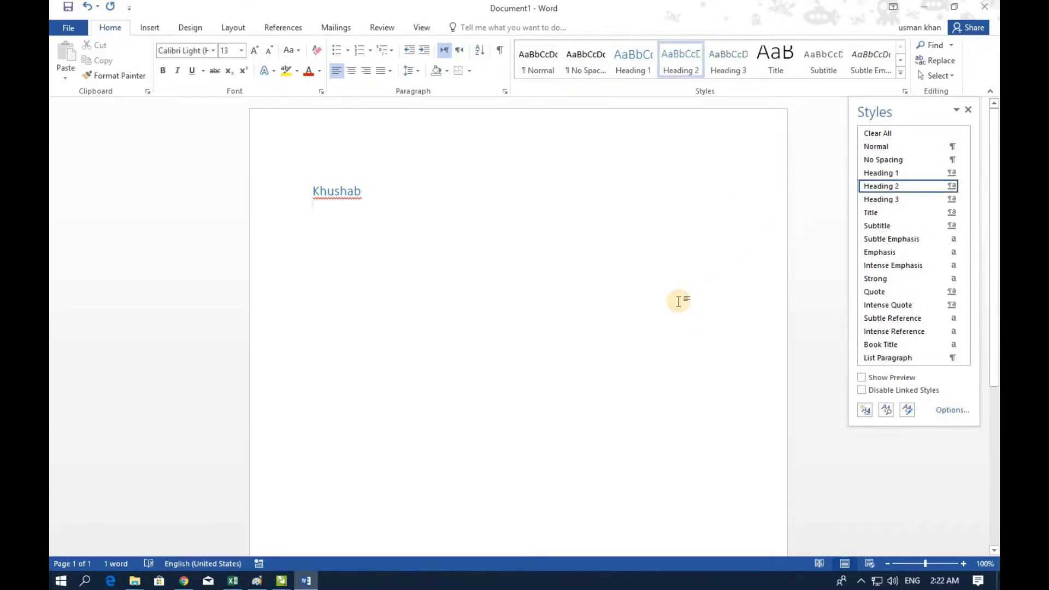
text(khj)
key(BackSpace)
key(BackSpace)
key(BackSpace)
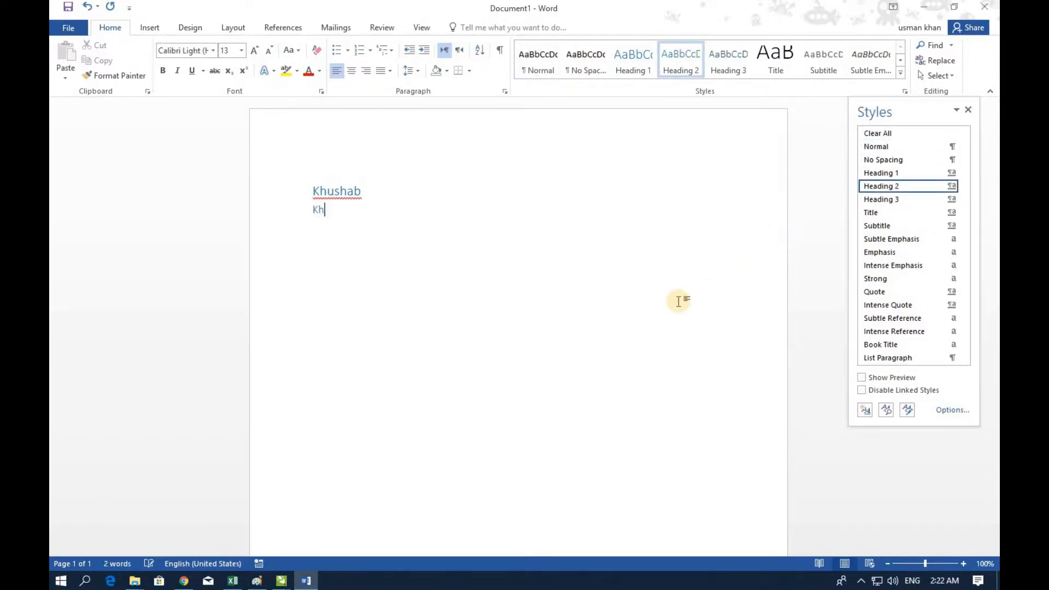
text(Khushab)
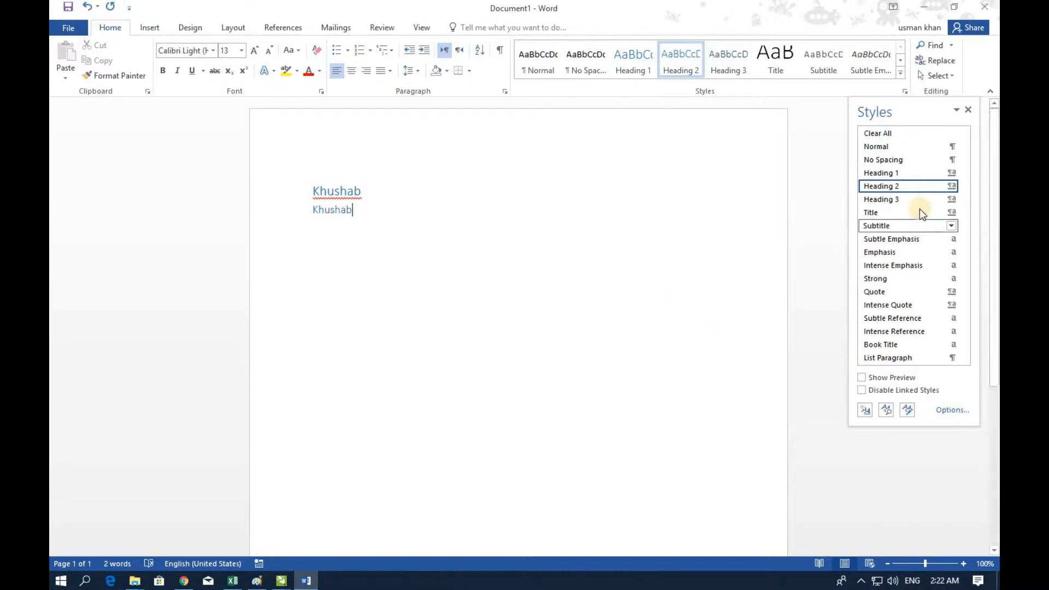
click(904, 200)
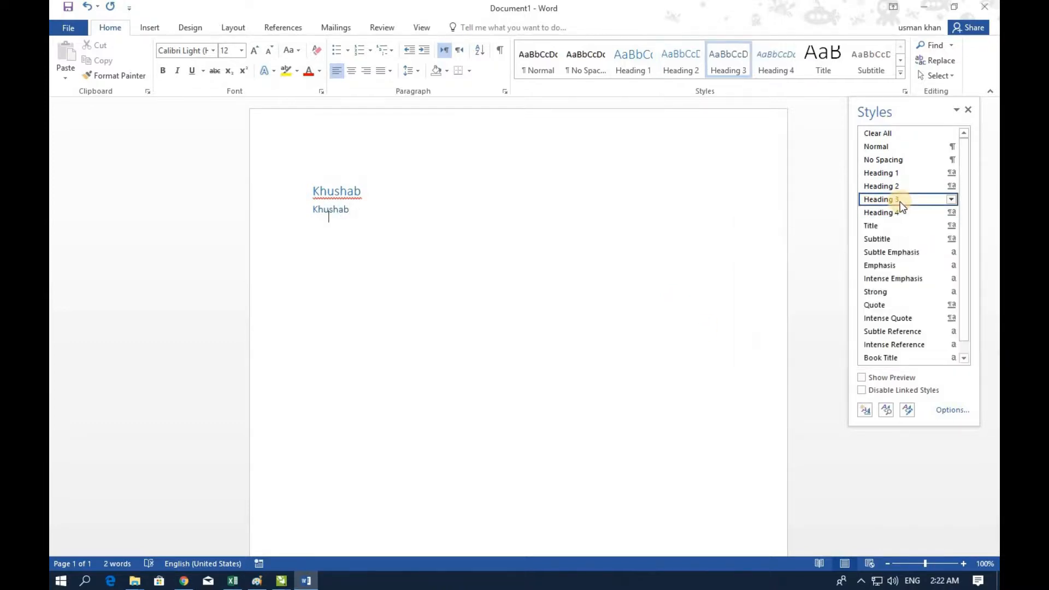
key(Return)
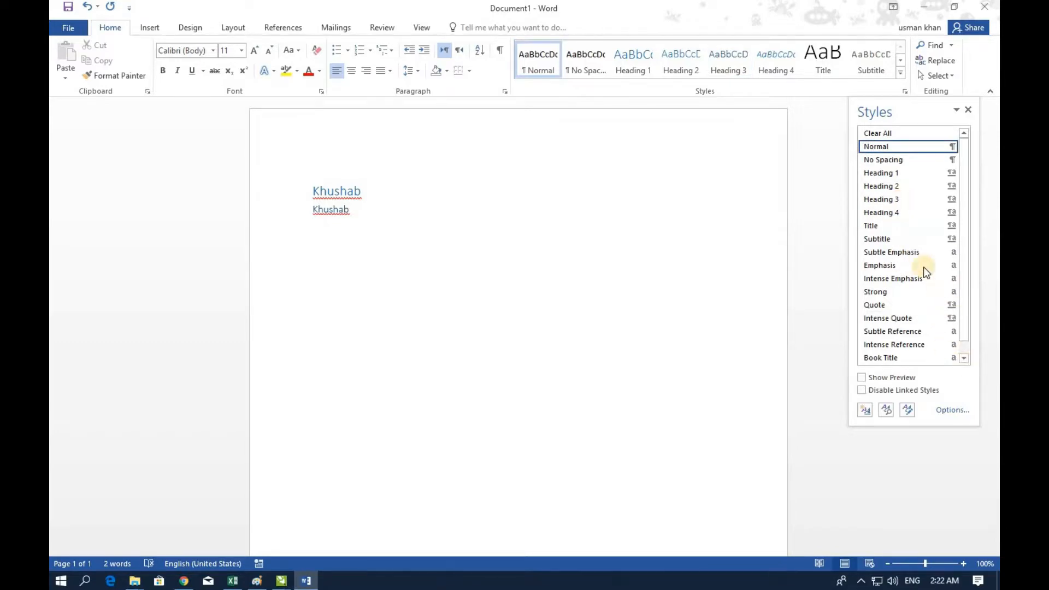
Step: Enter "khushab" as the third line in the Title style and start a new line below it
click(890, 228)
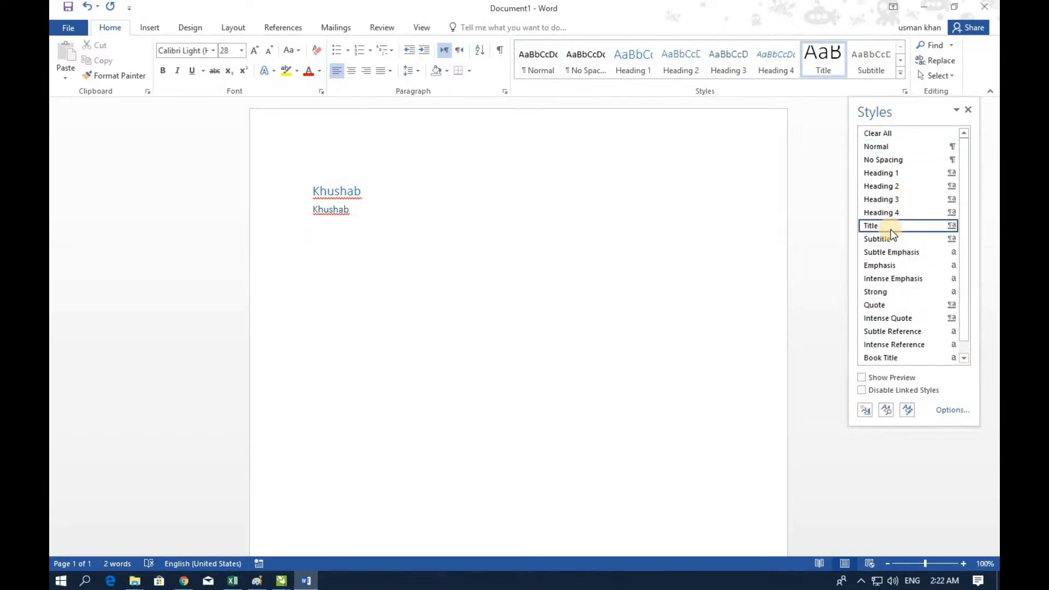
text(khushab)
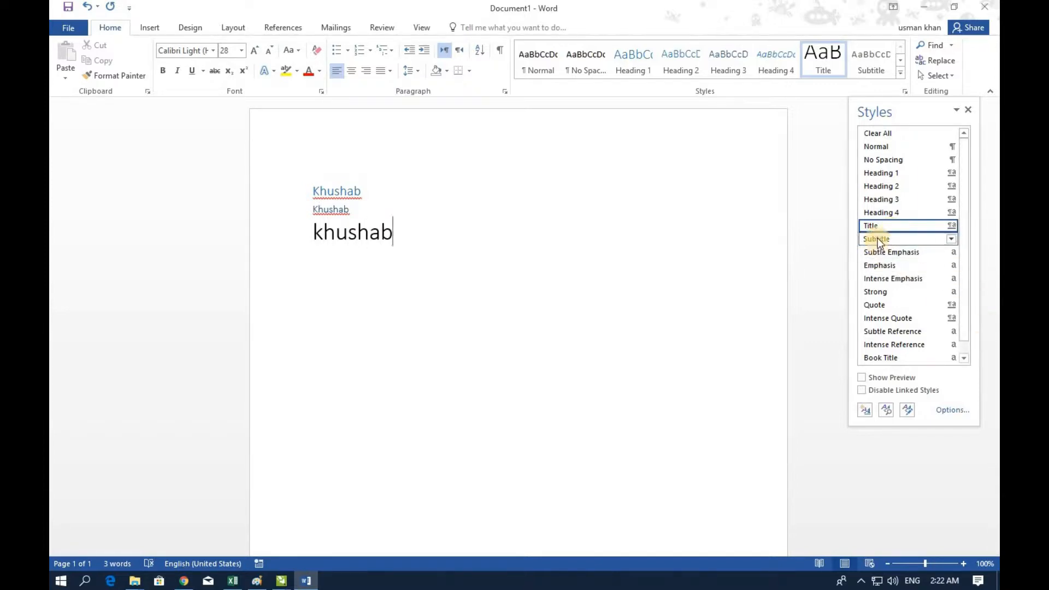
click(877, 239)
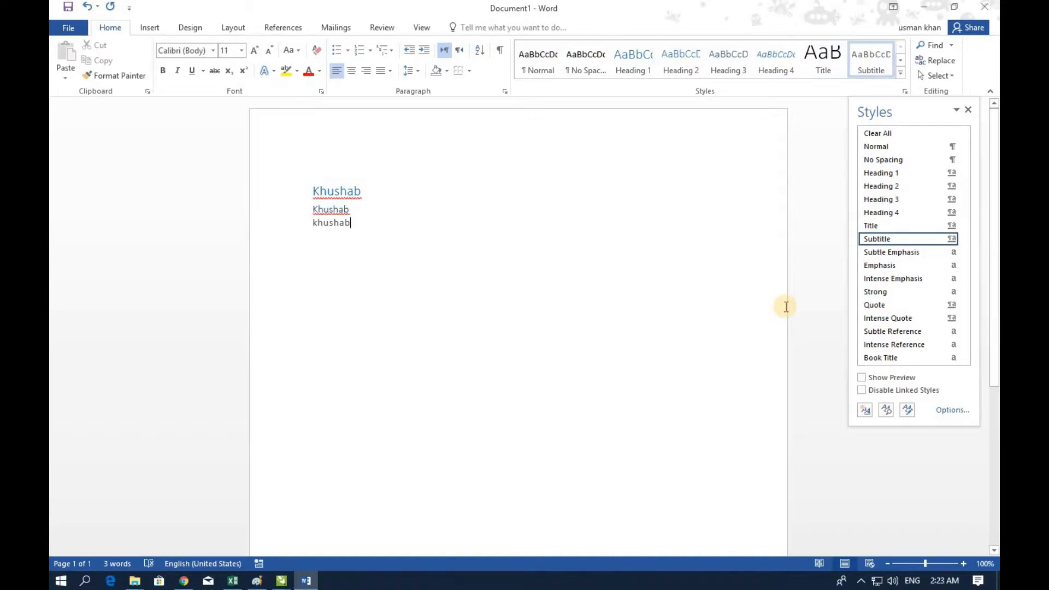
key(ctrl+z)
key(Return)
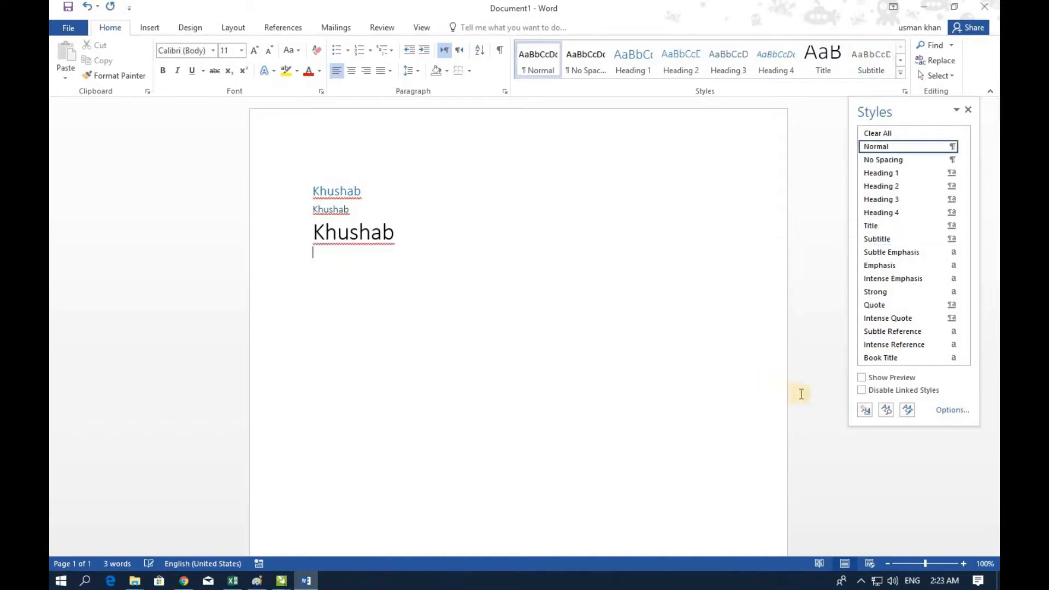
Step: Enter "khusha" as the fourth line in the Subtitle style and start a new line below it
click(888, 238)
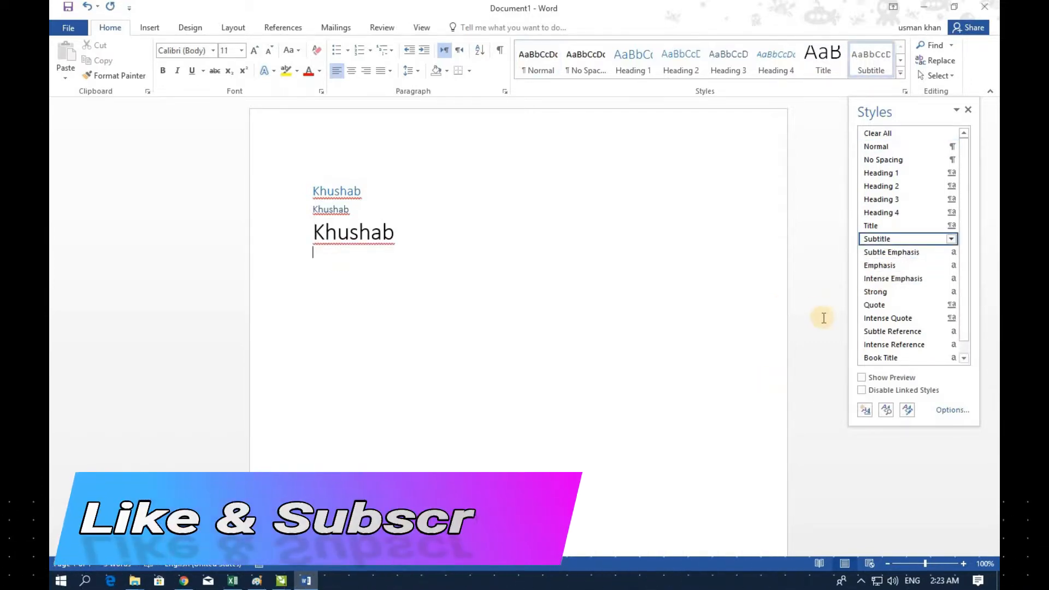
text(khus)
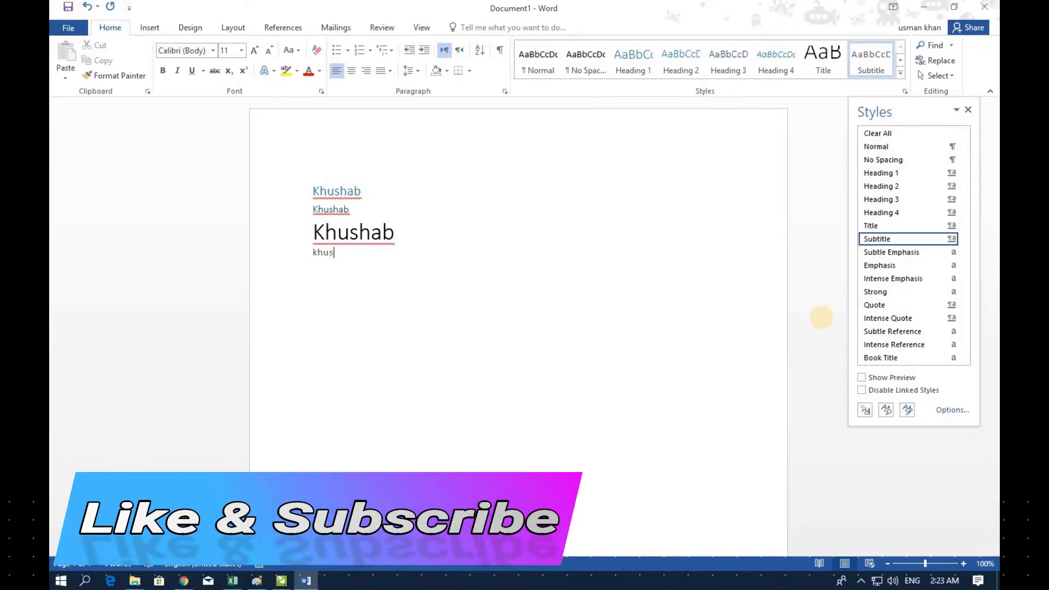
text(hab)
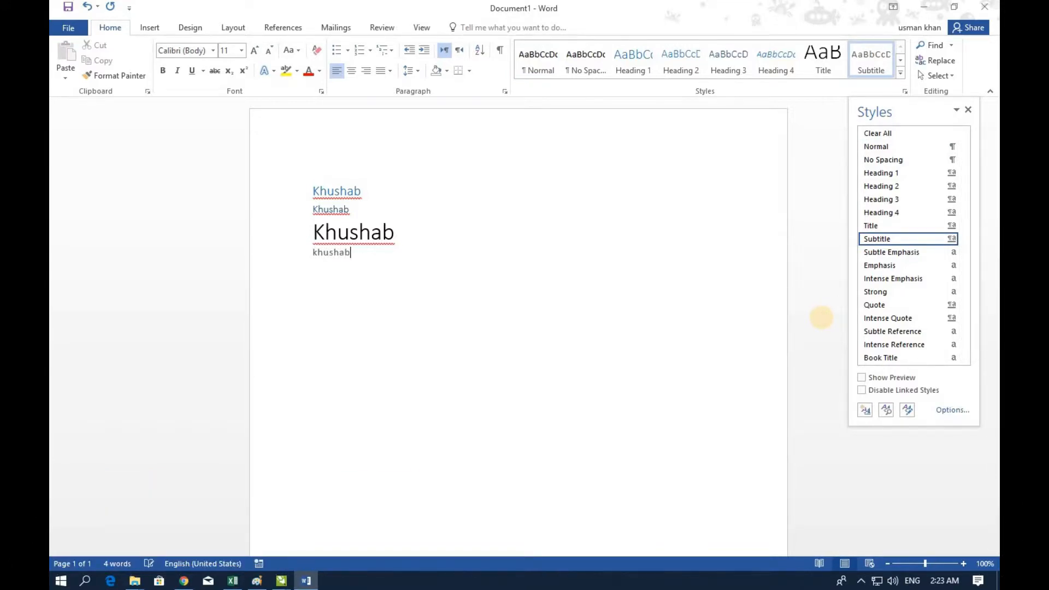
click(873, 267)
key(BackSpace)
key(Return)
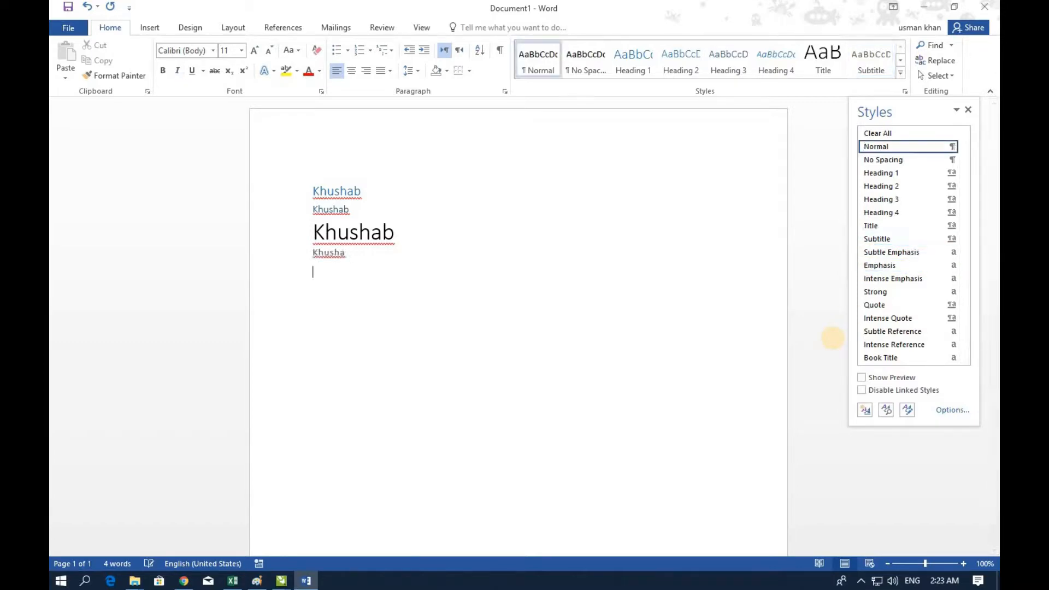
Step: Enter "khushab" as the fifth line in the Emphasis style
click(876, 265)
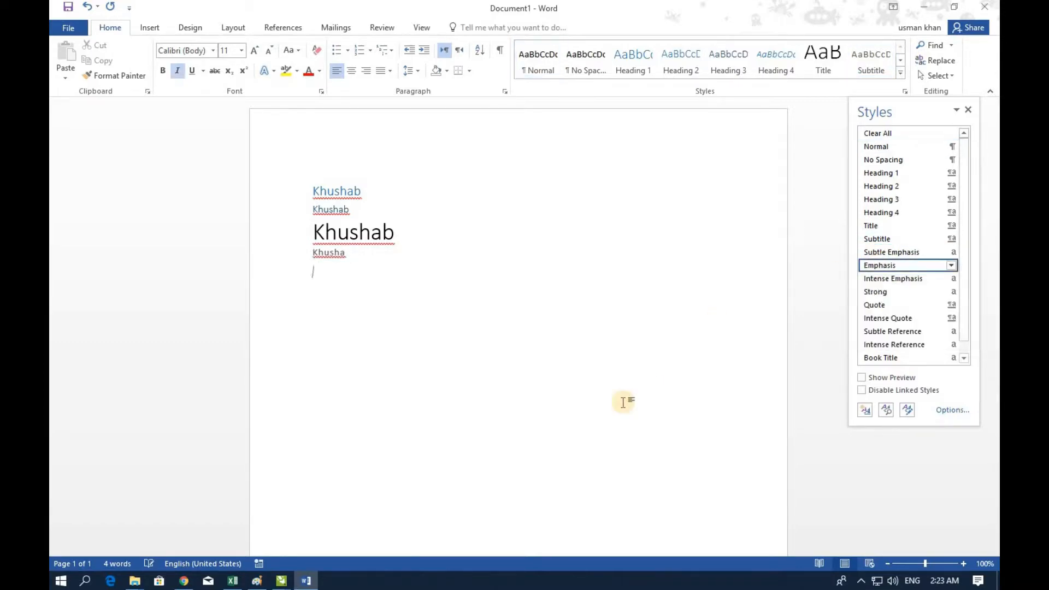
text(khu)
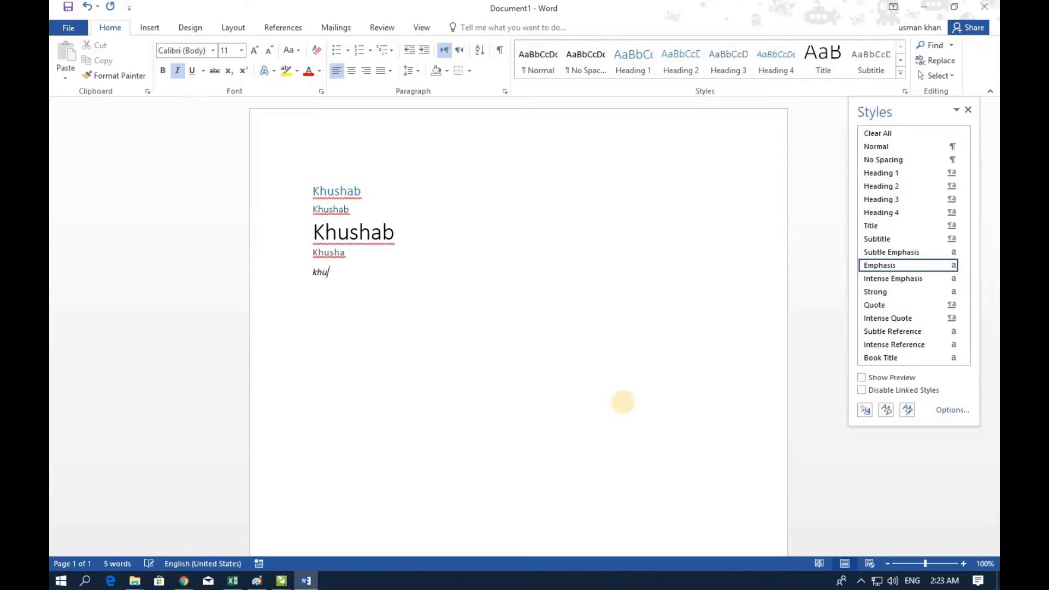
text(shab)
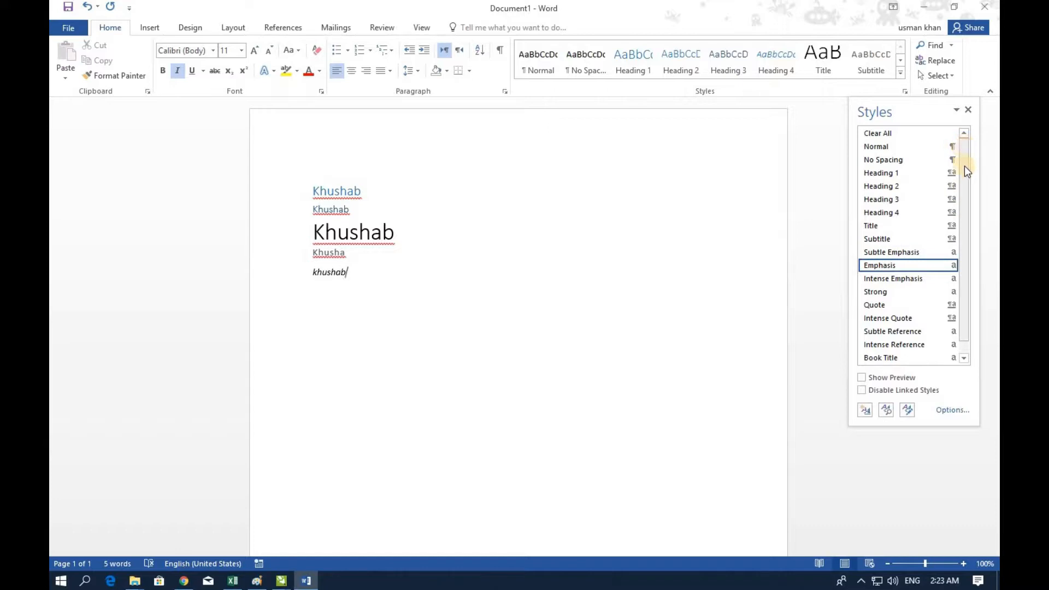
mouse_move(964, 166)
mouse_down()
mouse_move(966, 206)
mouse_move(963, 156)
mouse_up()
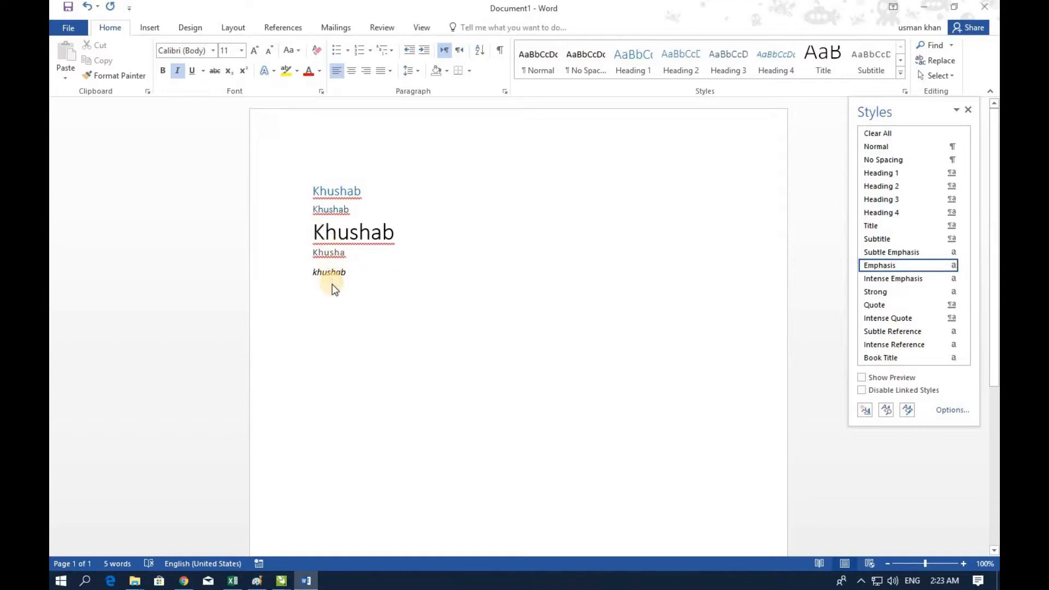
Step: Modify the Heading 1 style to use black Text 1 colour, 22 pt size and bold
click(344, 191)
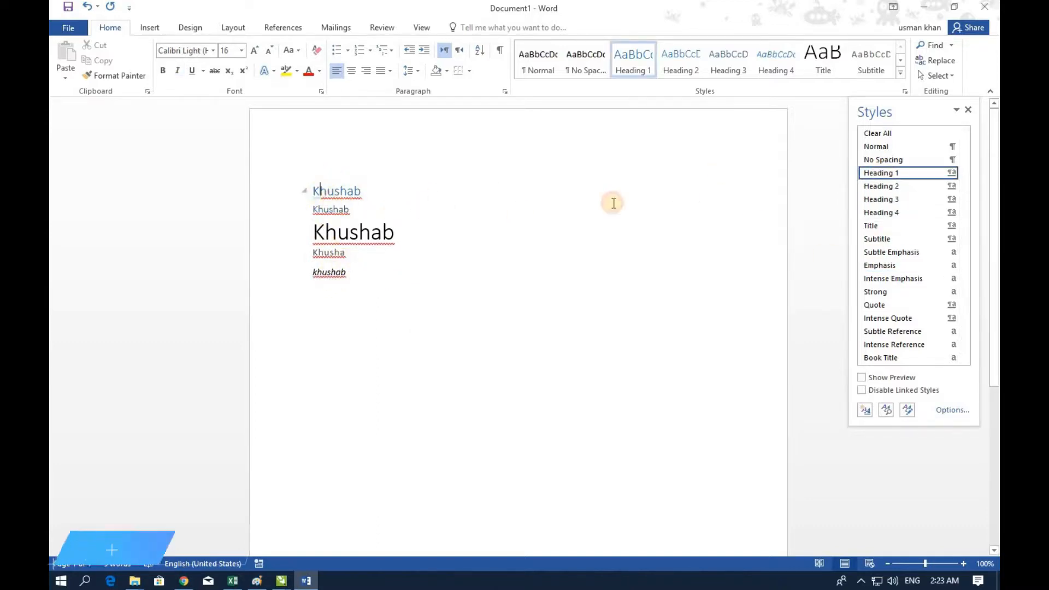
click(952, 175)
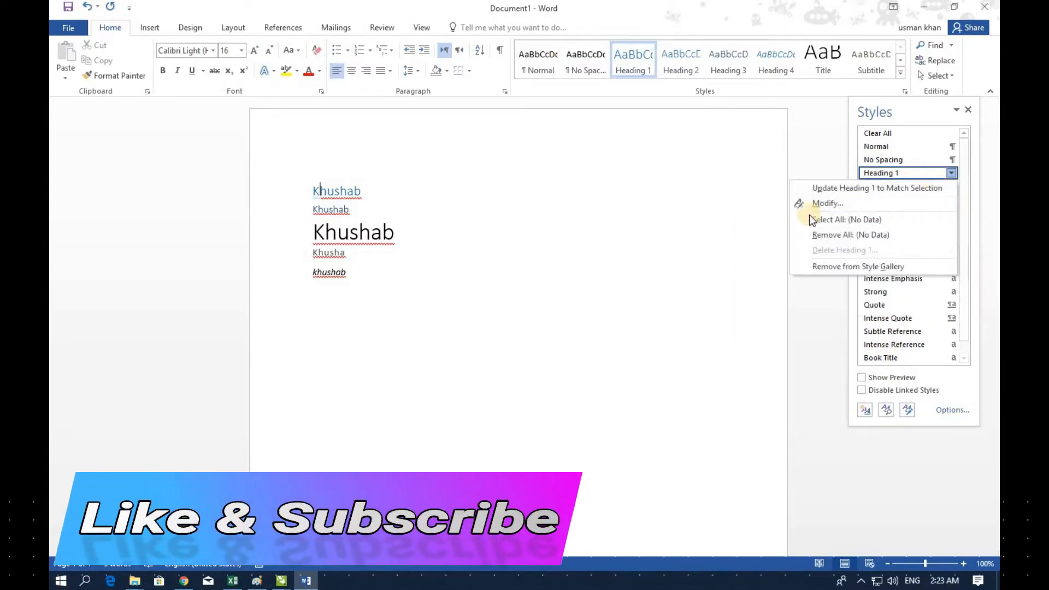
click(536, 336)
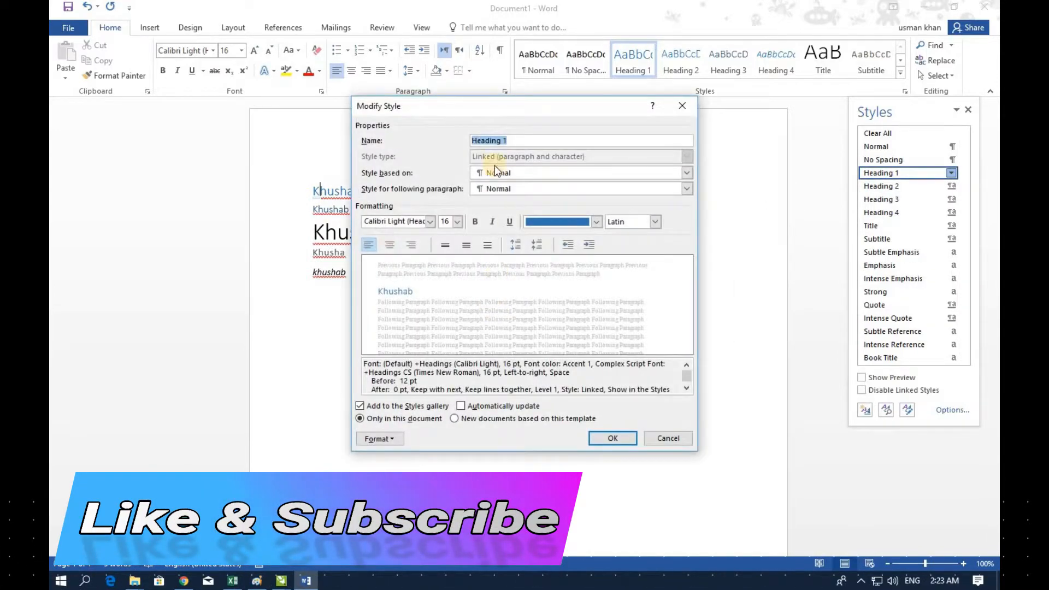
drag(515, 105, 636, 160)
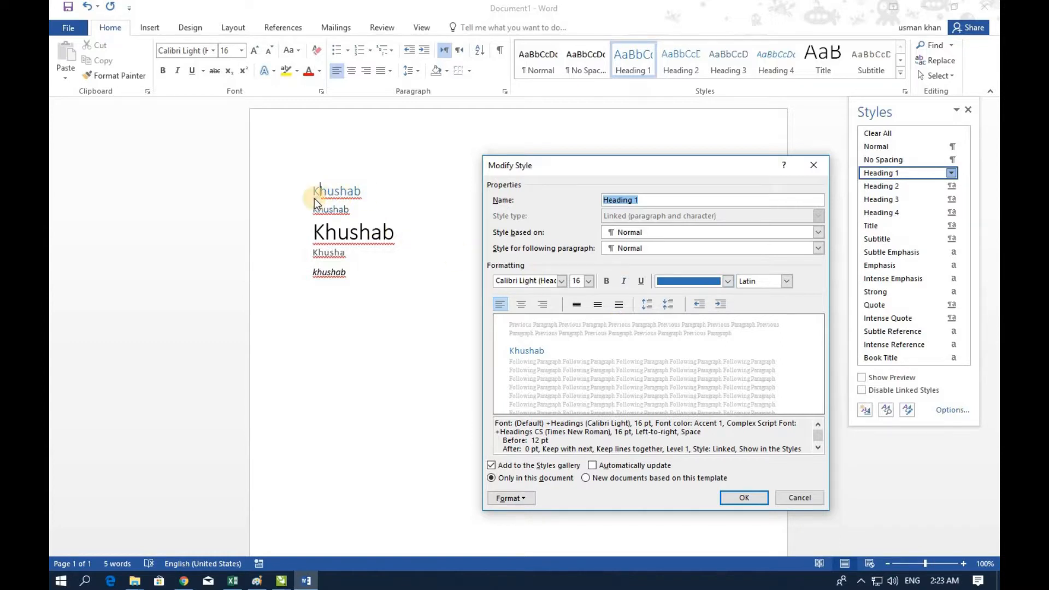
click(728, 281)
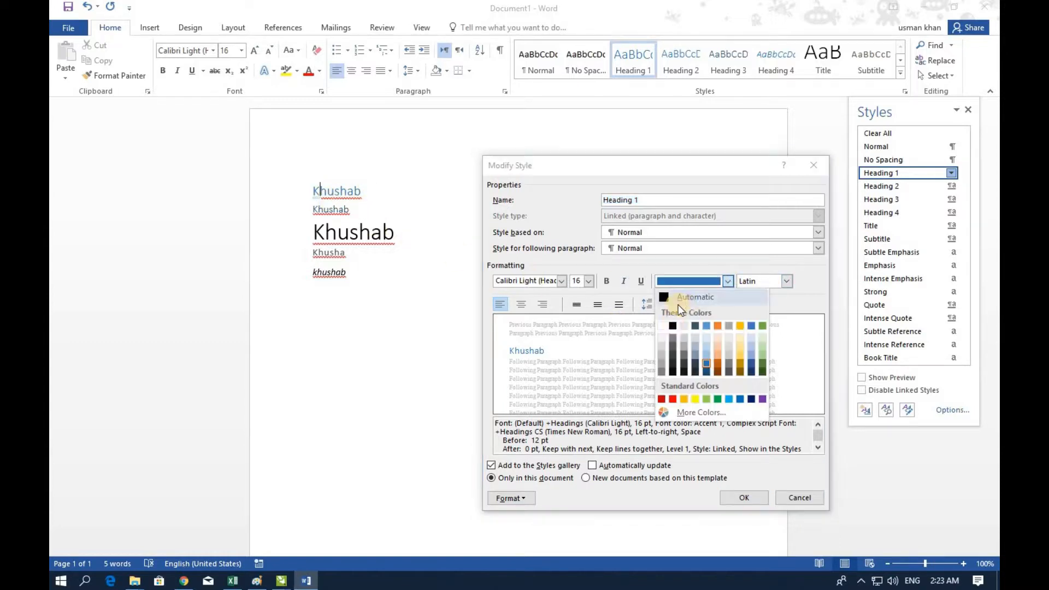
click(672, 326)
click(588, 282)
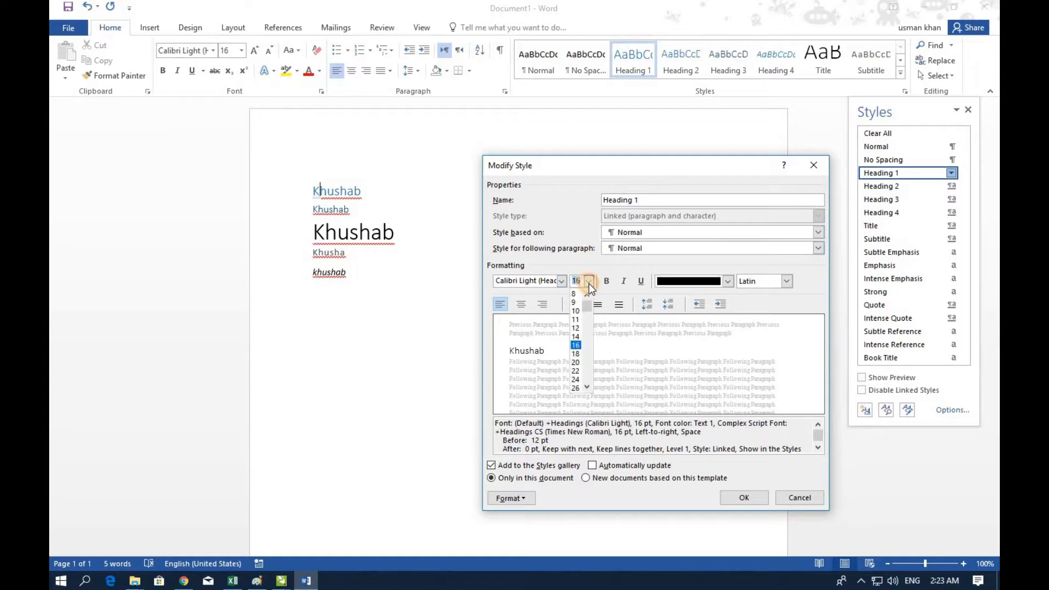
click(580, 370)
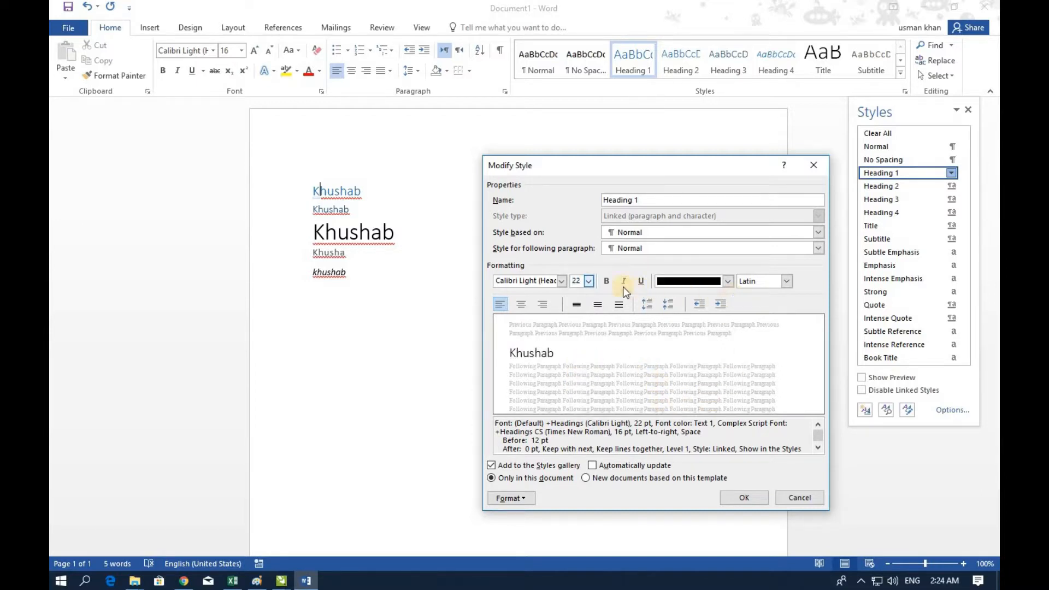
click(606, 281)
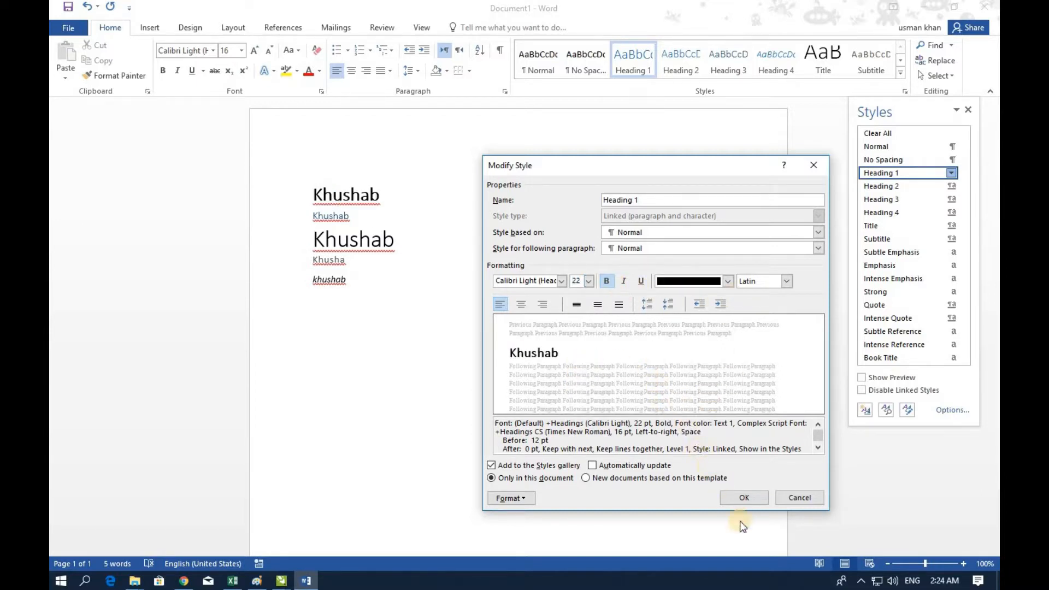
click(747, 497)
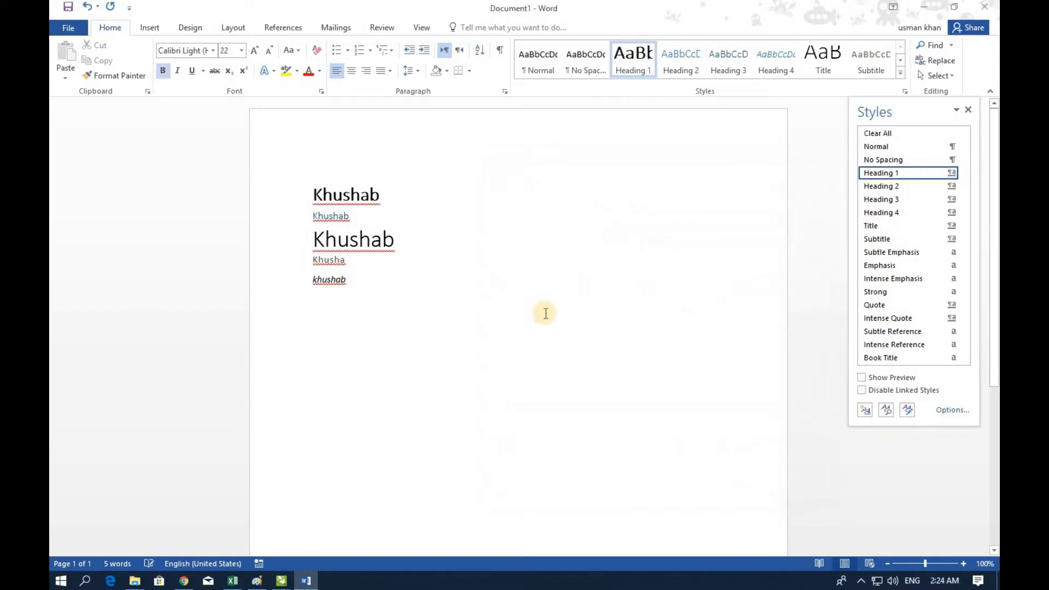
Step: Select the first, third and fifth lines one after another to check which style each uses
click(350, 196)
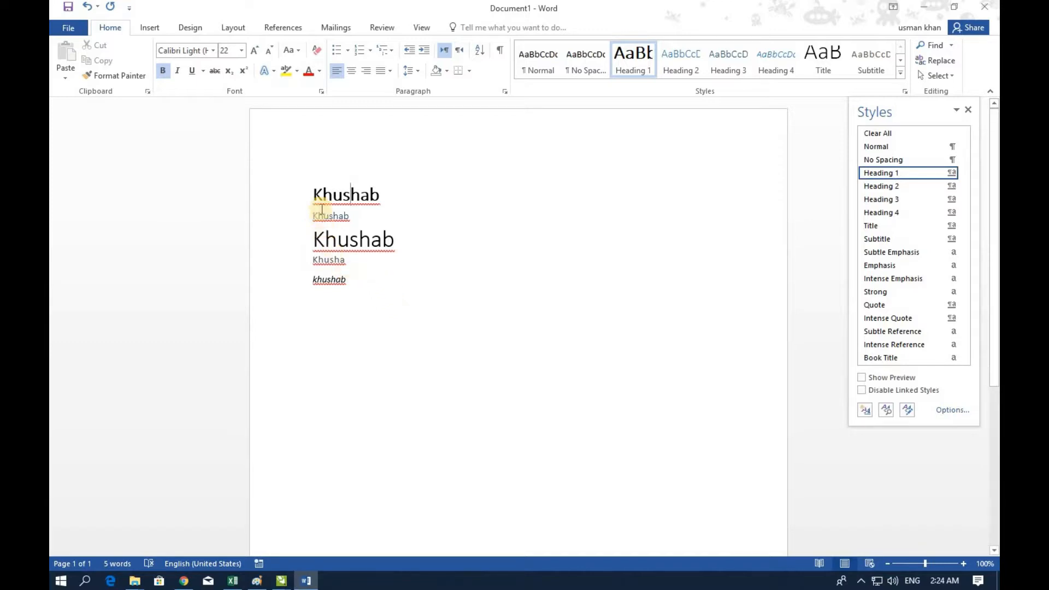
drag(324, 195, 398, 185)
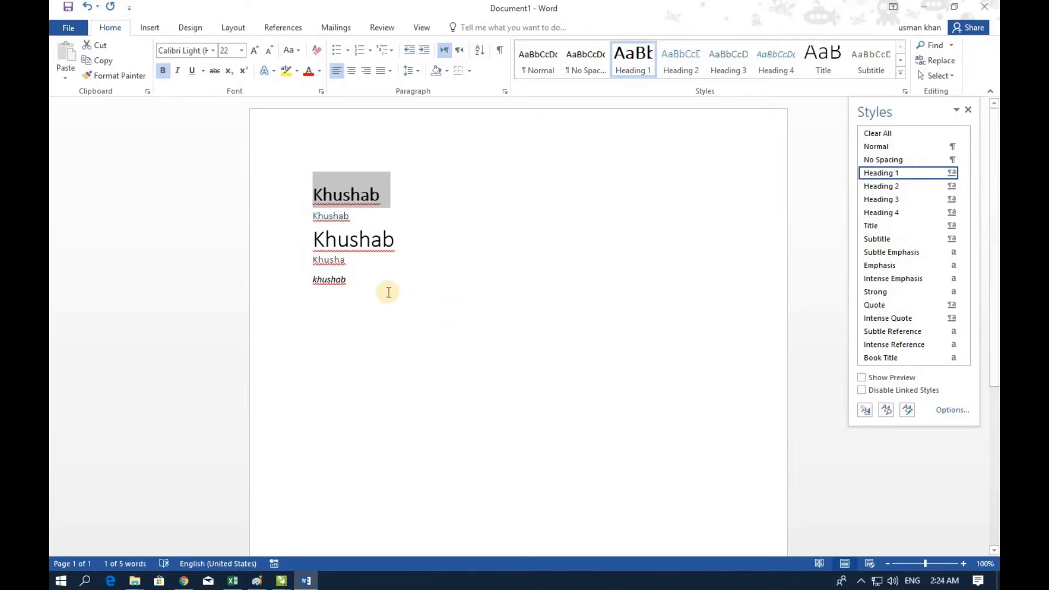
drag(331, 240, 407, 247)
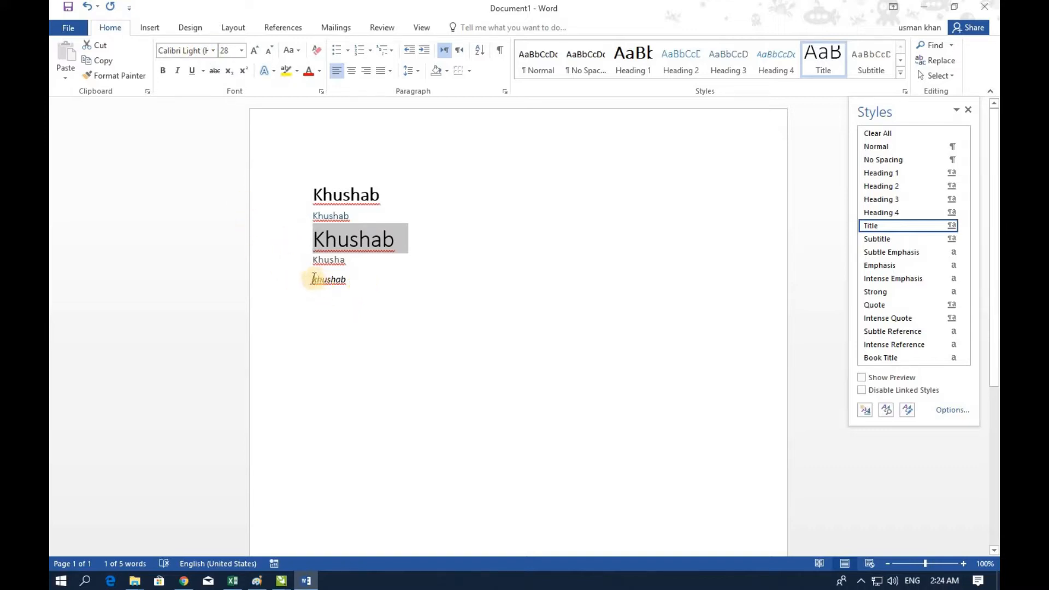
double_click(355, 280)
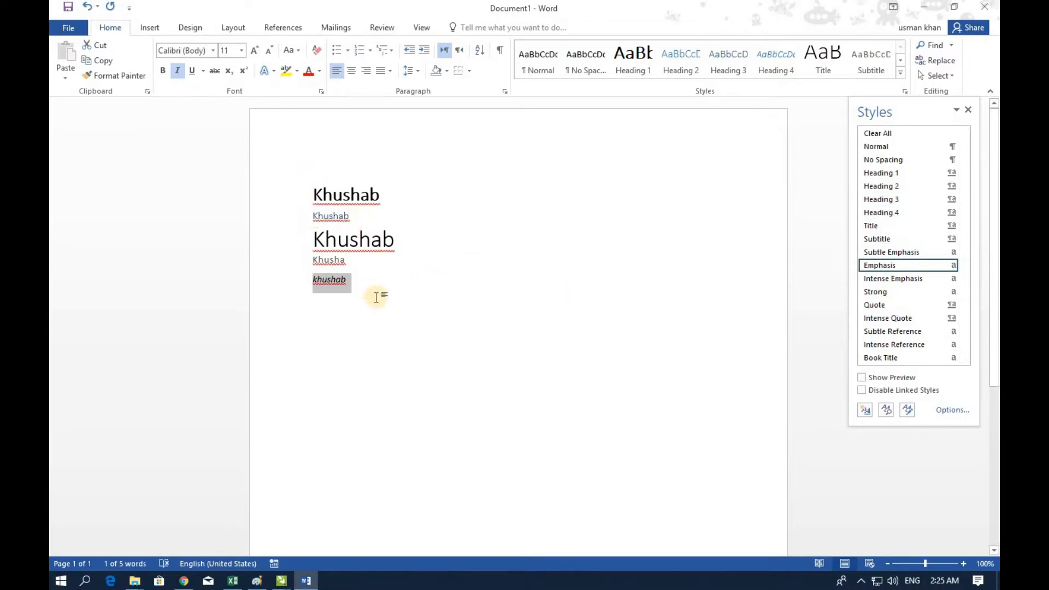
click(346, 279)
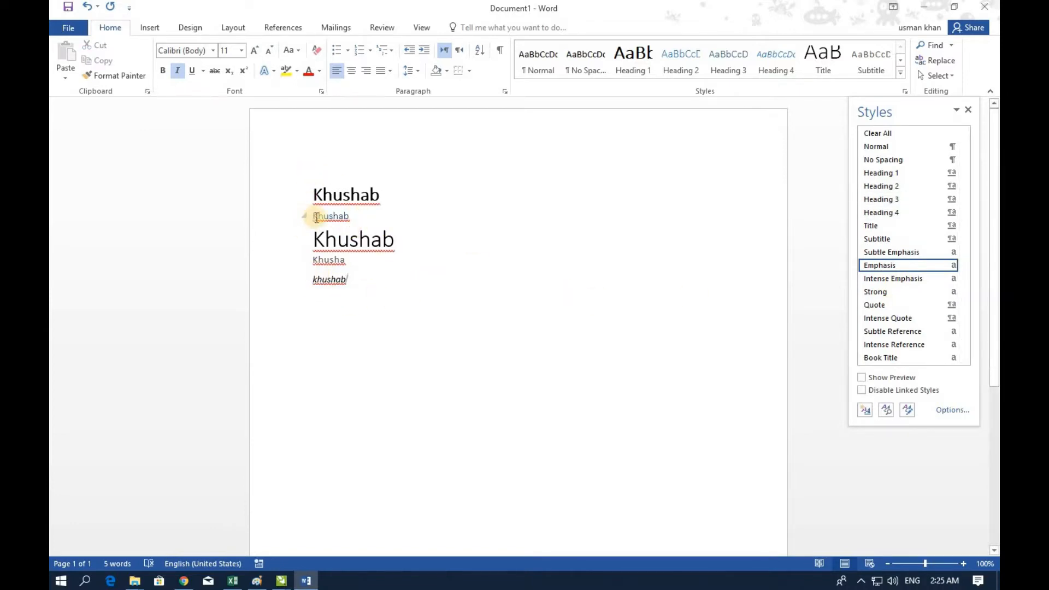
Step: Apply the Heading 1 style to the second line, "Khushab", and select the fifth line, "khushab"
drag(316, 217, 355, 221)
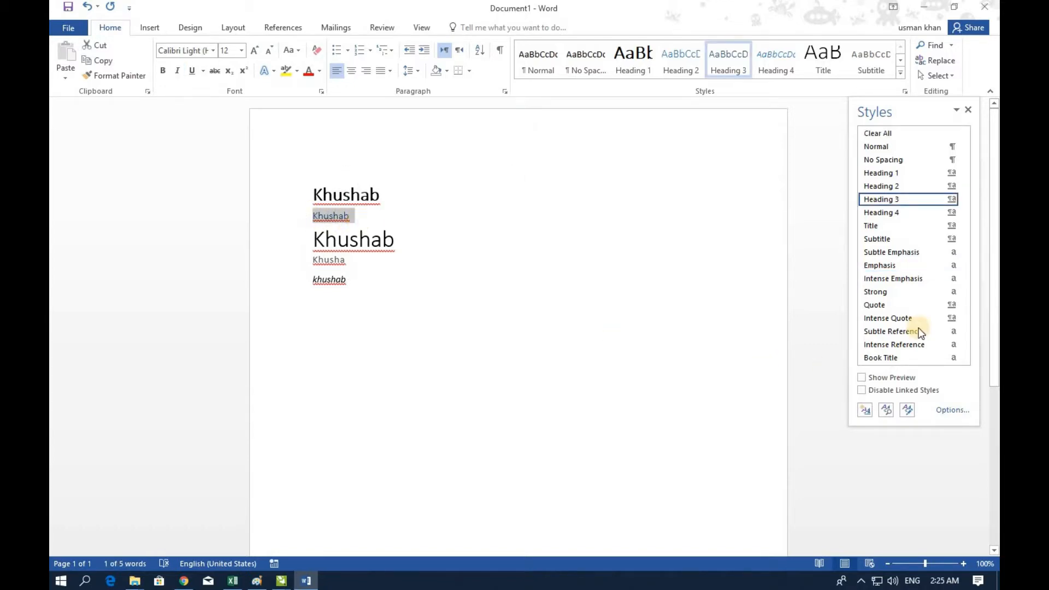
click(889, 175)
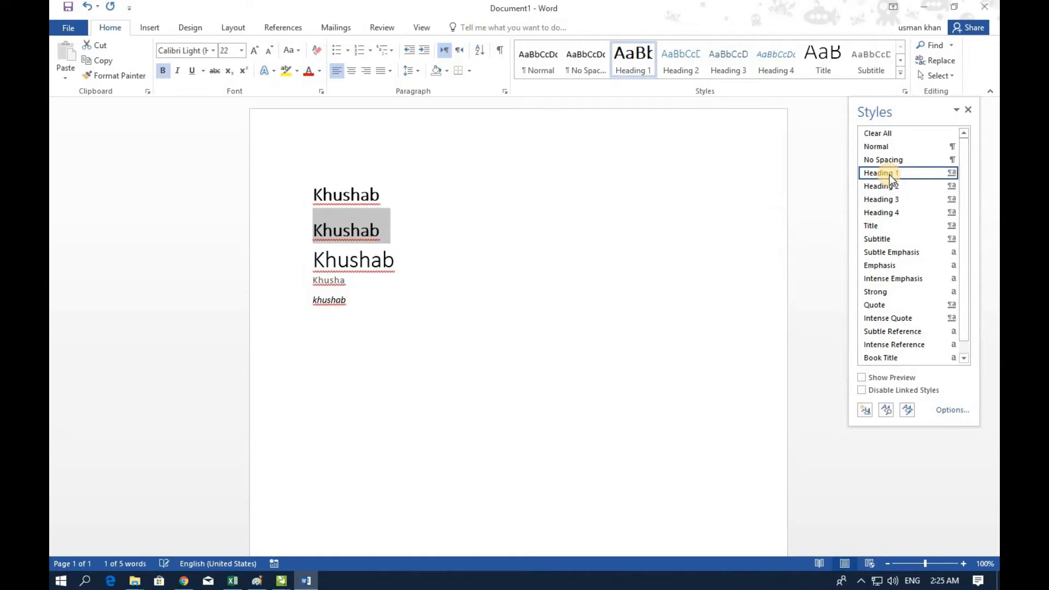
click(307, 329)
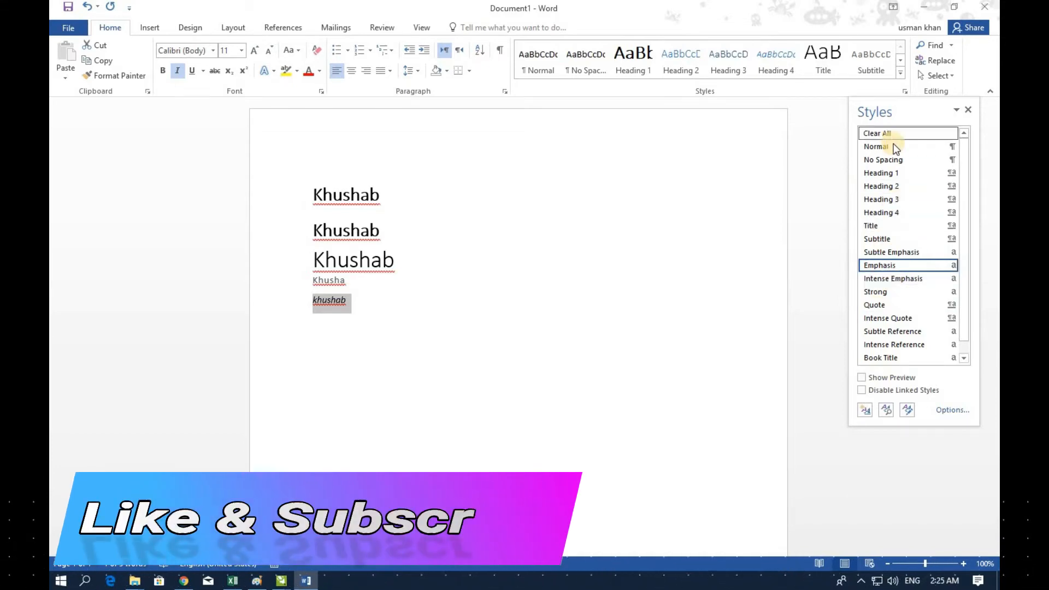
scroll(889, 196, down, 1)
scroll(883, 297, up, 1)
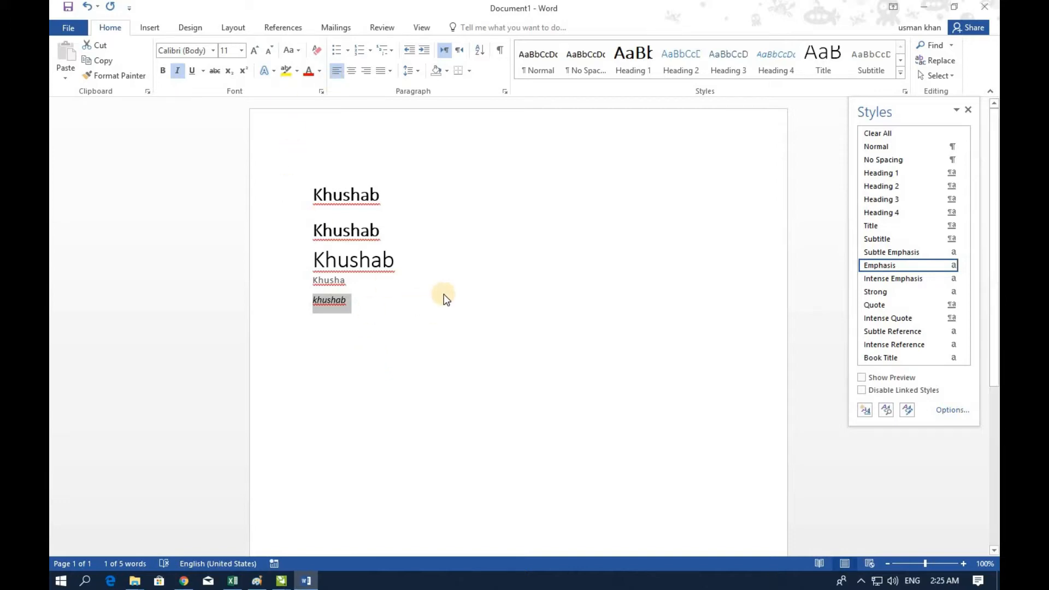
Step: Examine the style type and font choices for creating a new style from formatting, and close without creating one
click(905, 92)
click(905, 92)
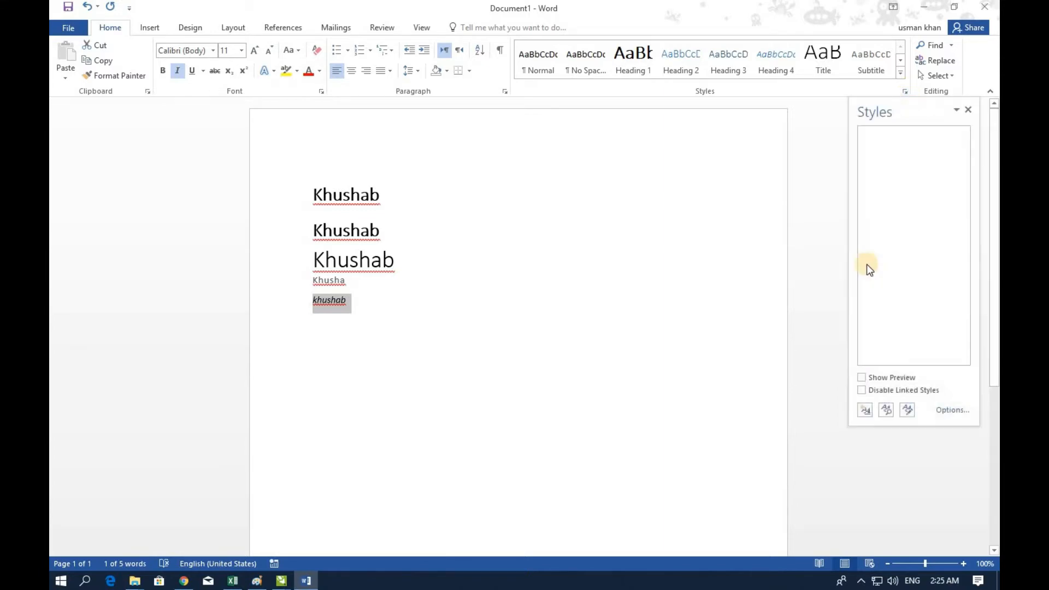
click(864, 410)
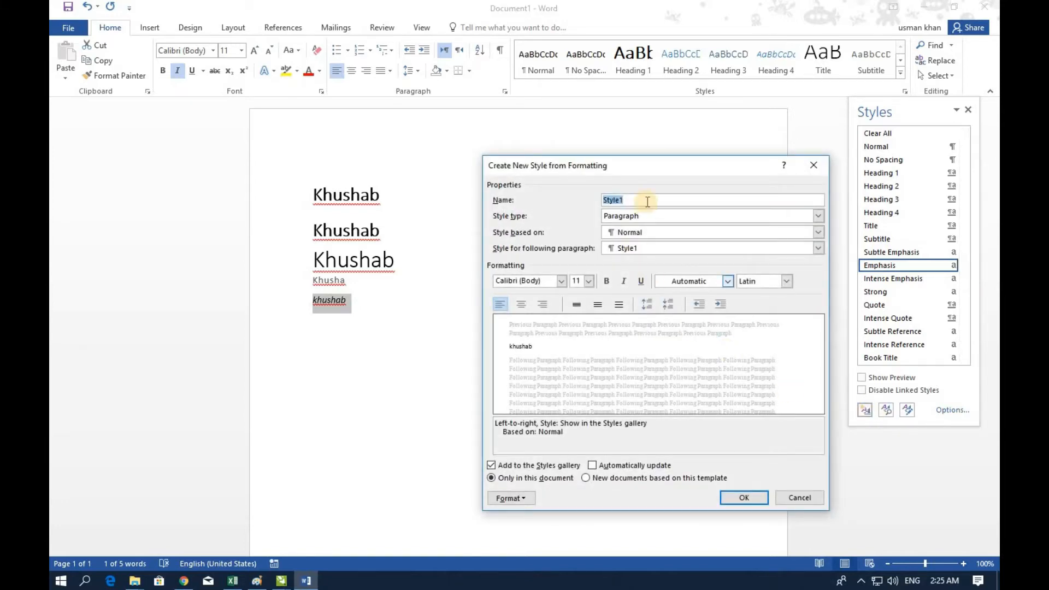
drag(621, 171, 536, 168)
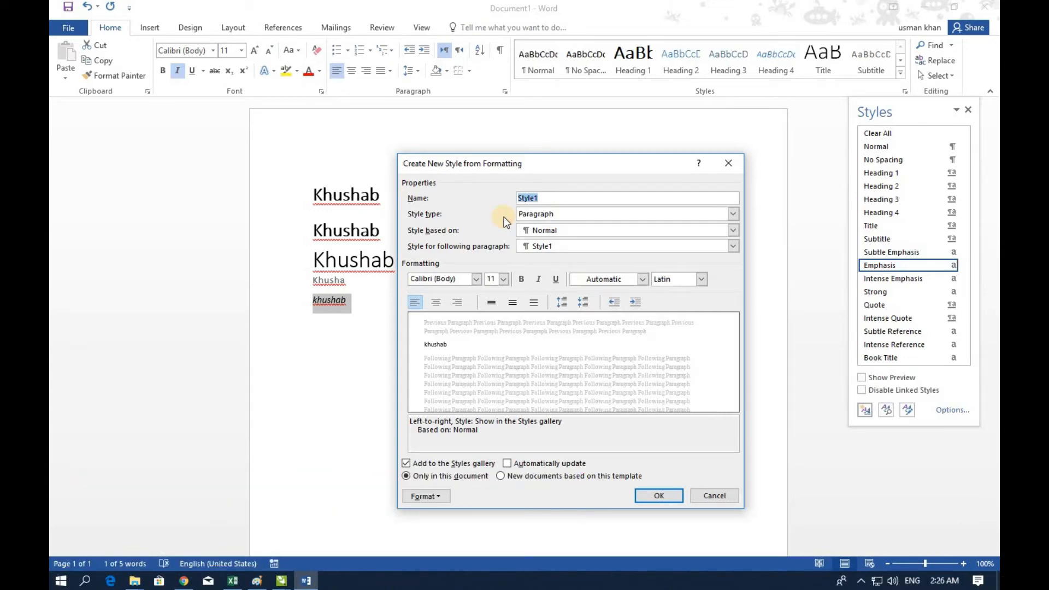
click(587, 211)
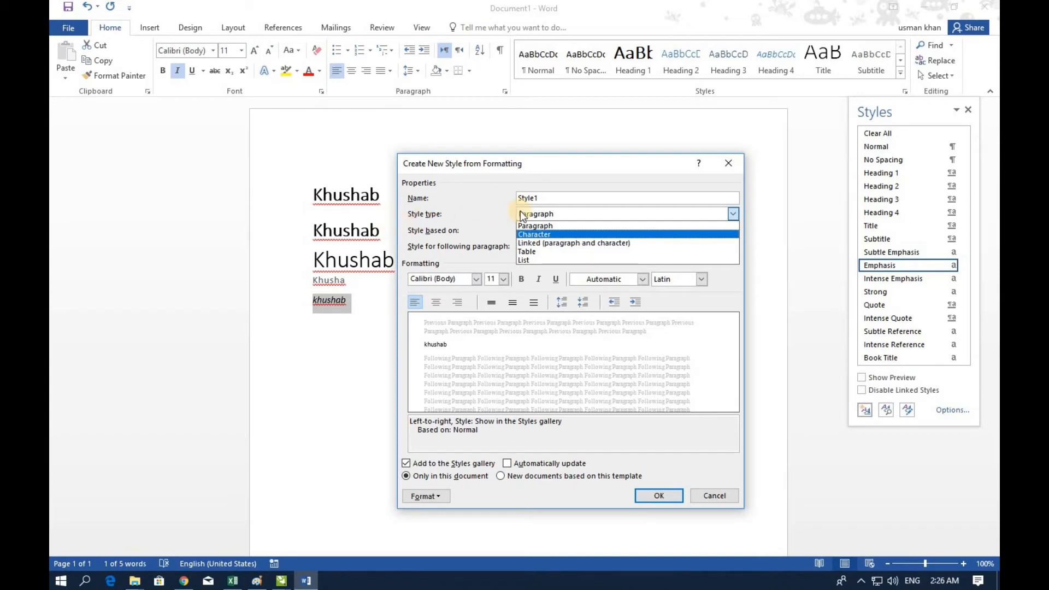
click(563, 173)
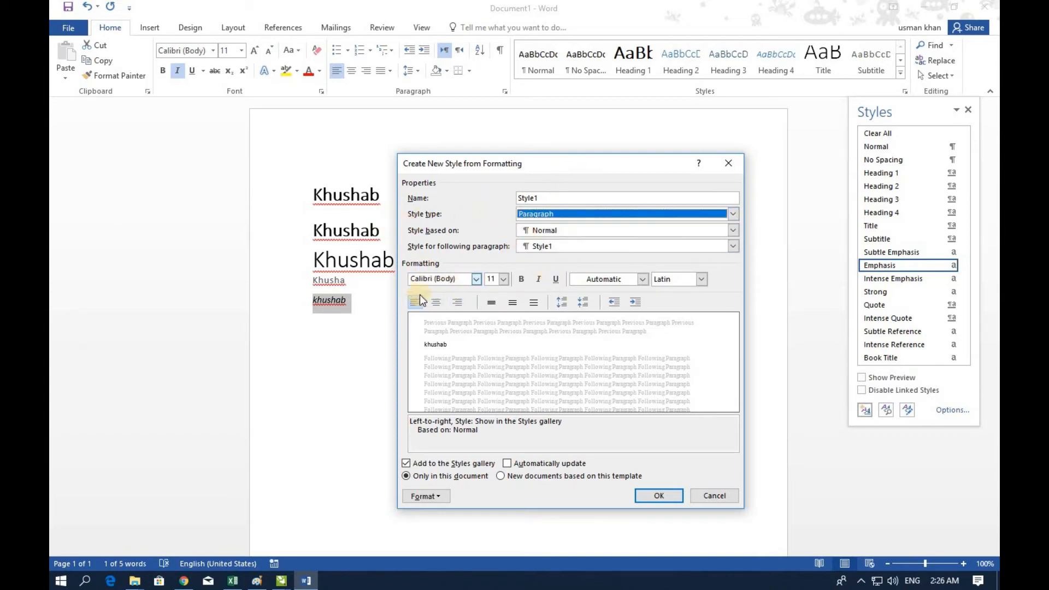
click(476, 280)
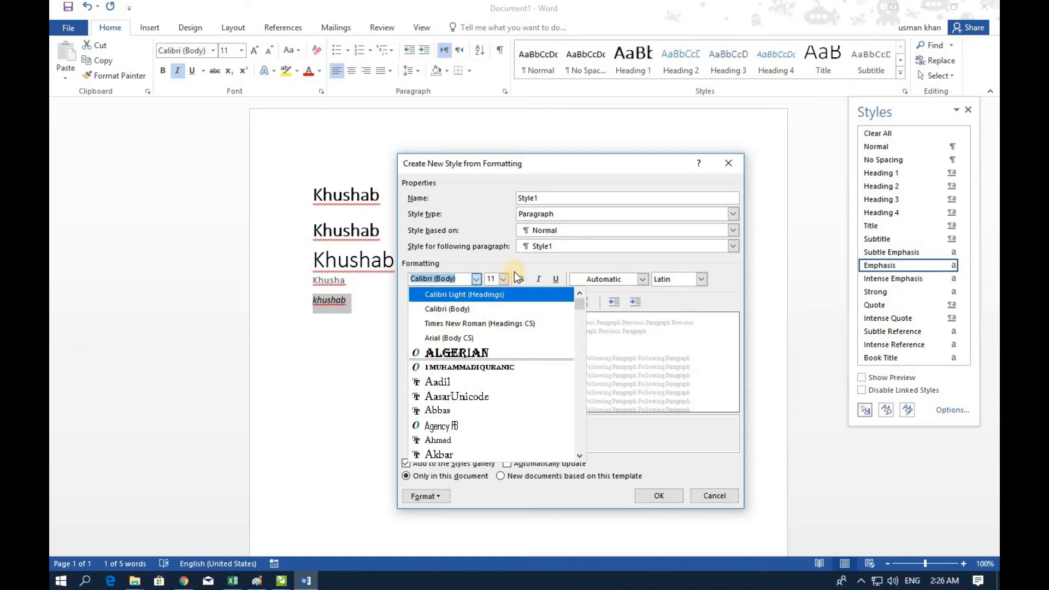
click(526, 201)
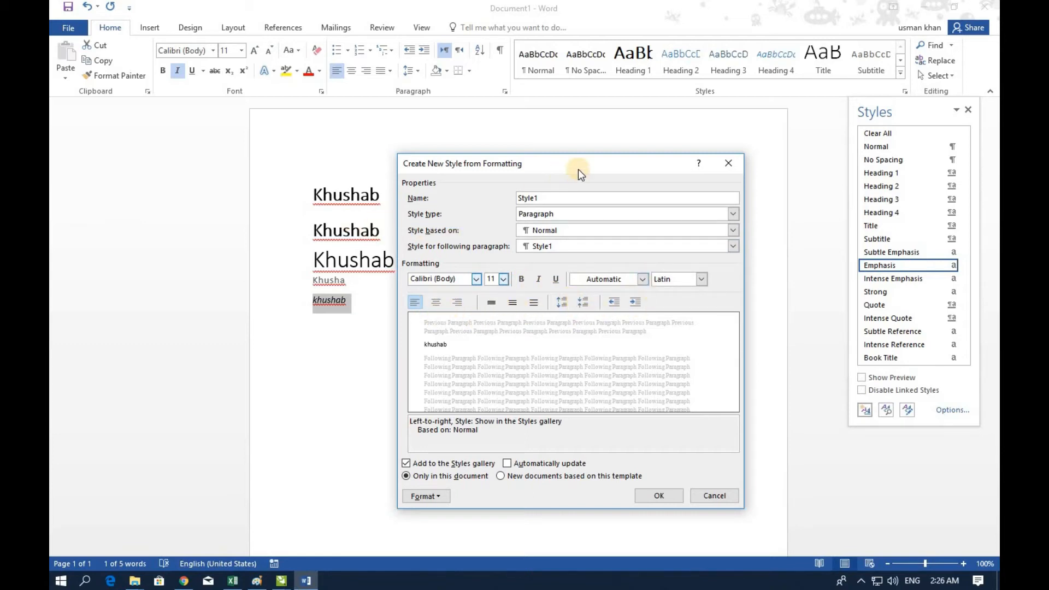
drag(577, 168, 708, 168)
click(719, 165)
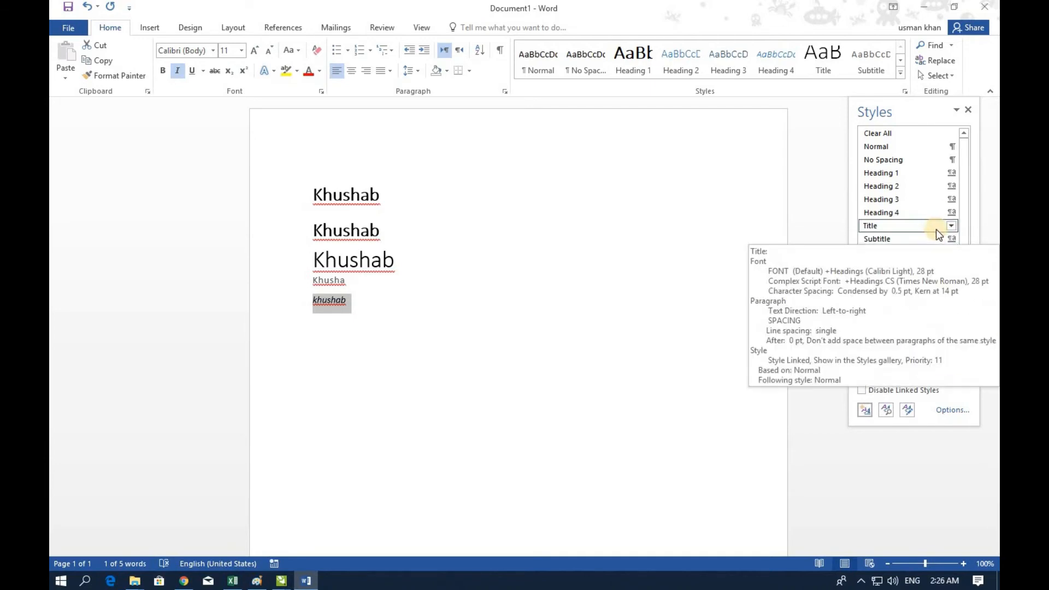
Step: Examine the Title style's modification settings, cancel without changes, and select the fourth line, "Khusha"
click(951, 225)
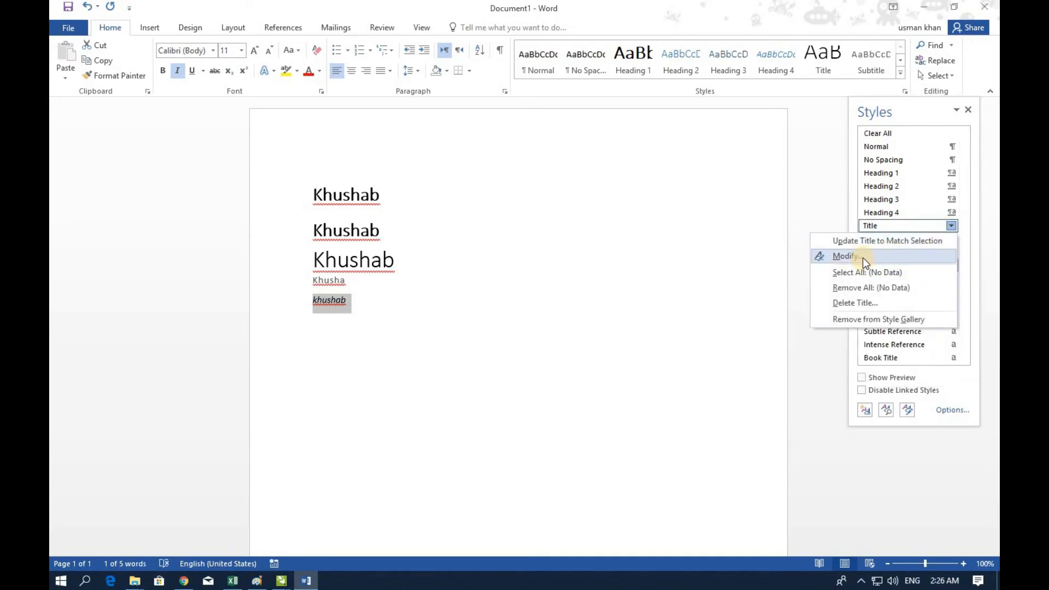
click(667, 269)
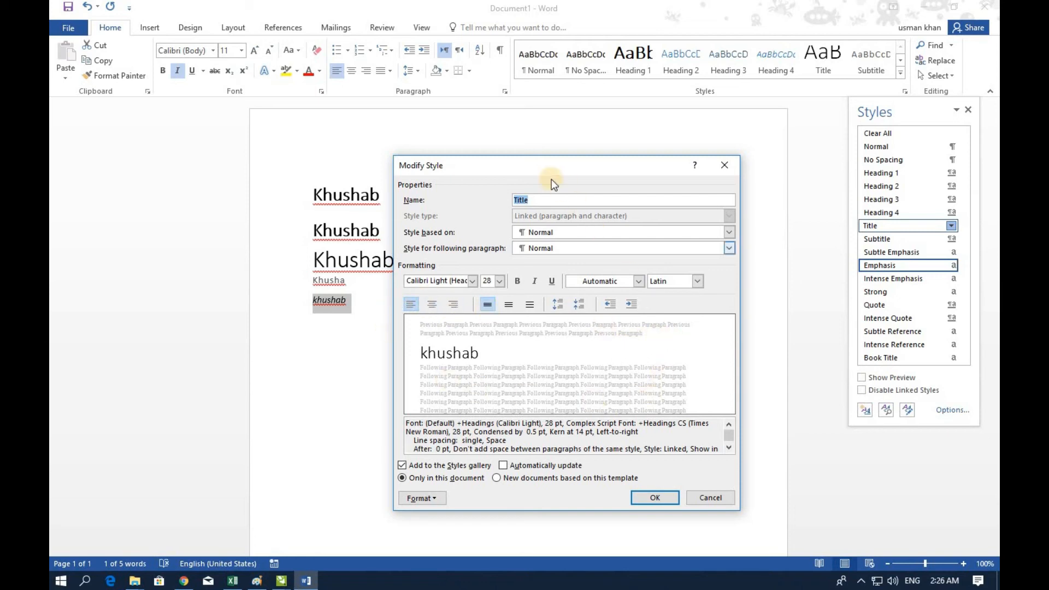
click(440, 501)
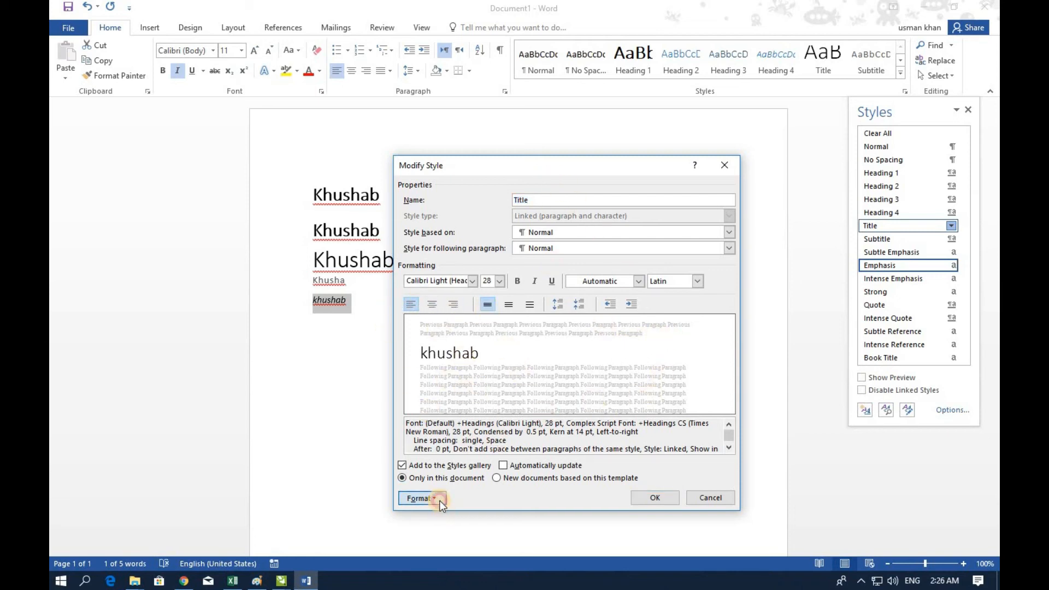
click(550, 494)
click(708, 498)
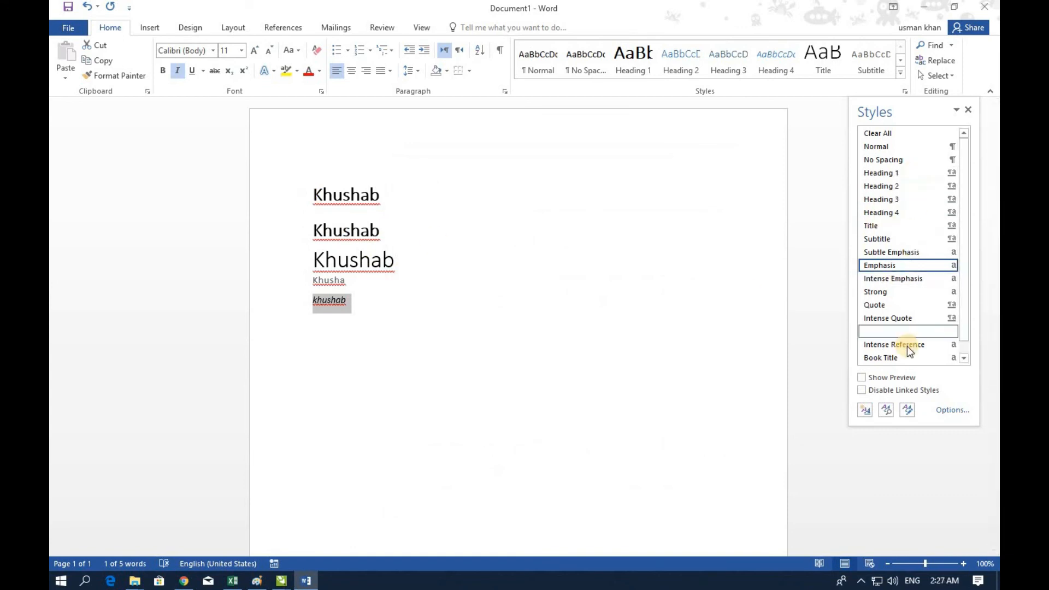
triple_click(375, 285)
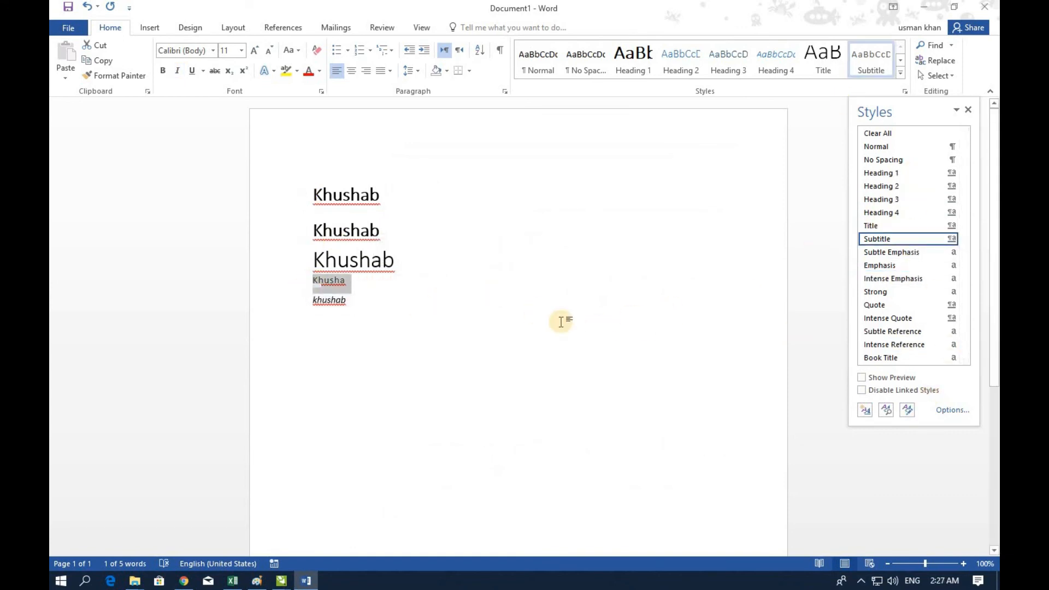